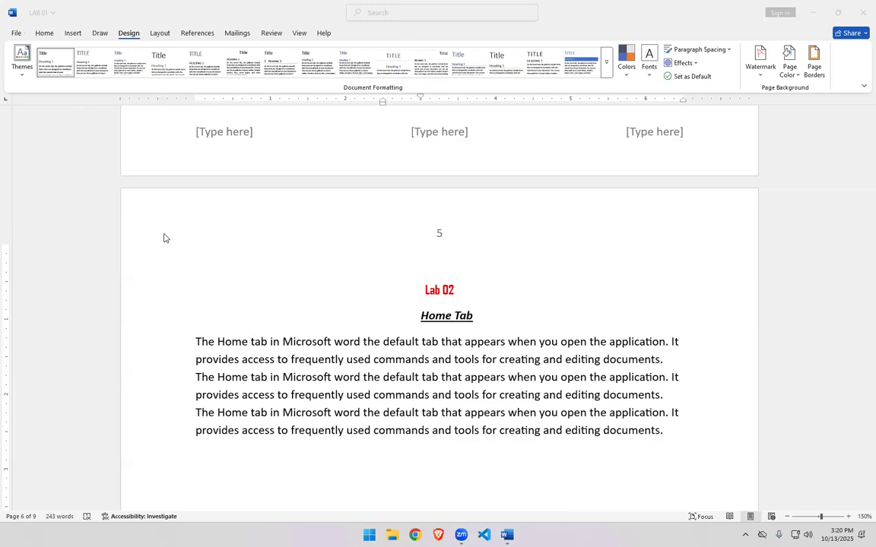
{"action": "left_click", "coordinate": [105, 171]}
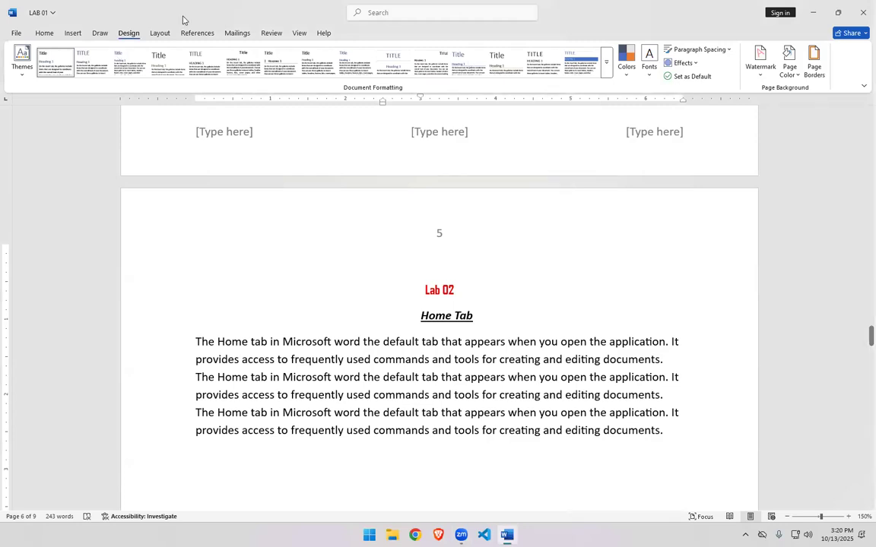
{"action": "left_click", "coordinate": [838, 13]}
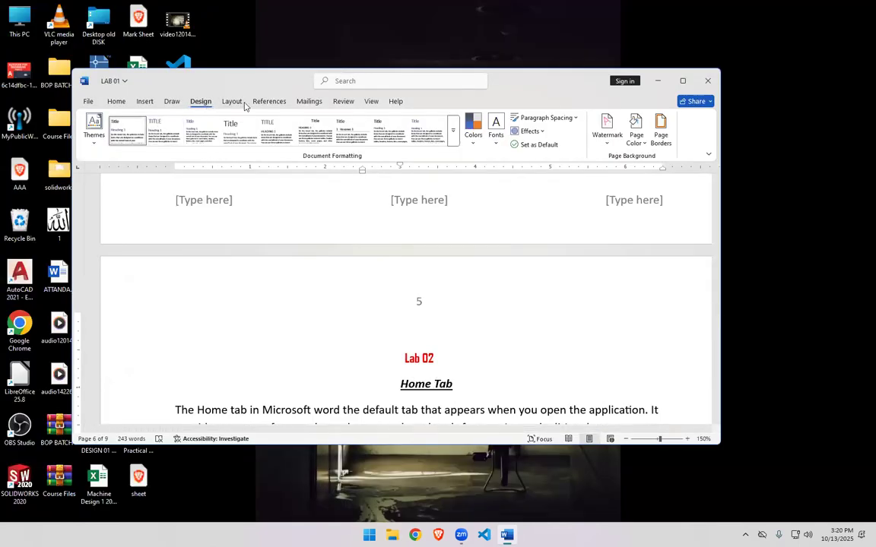
{"action": "left_click", "coordinate": [172, 101]}
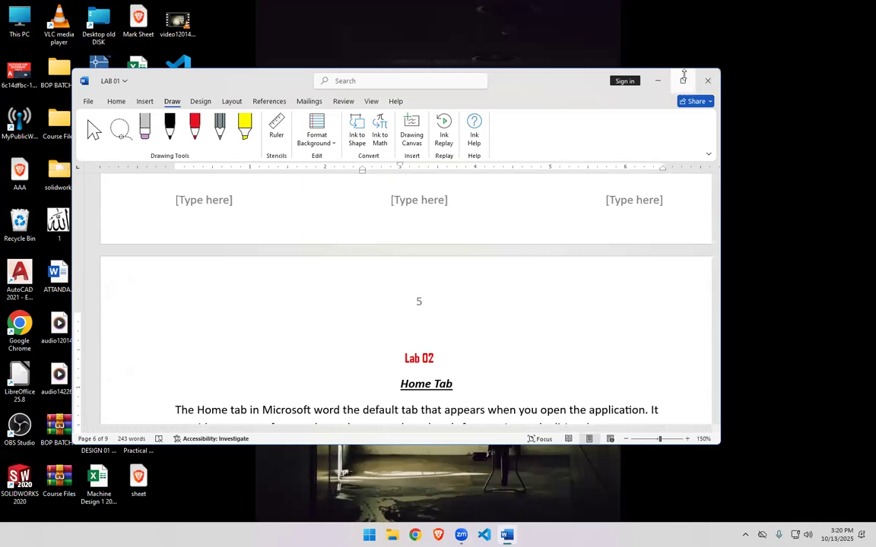
{"action": "left_click", "coordinate": [683, 79]}
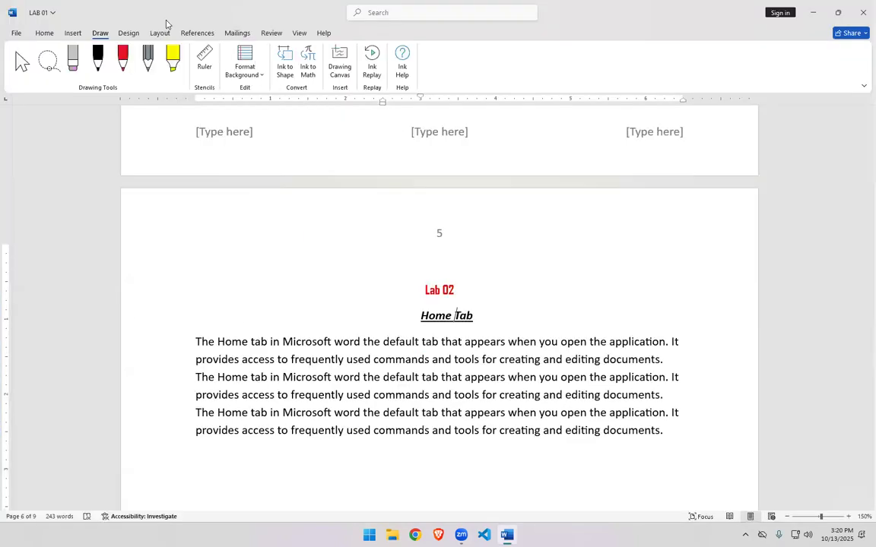
Look through the document's design options: the style sets, the theme colours and the theme fonts
{"action": "left_click", "coordinate": [121, 34]}
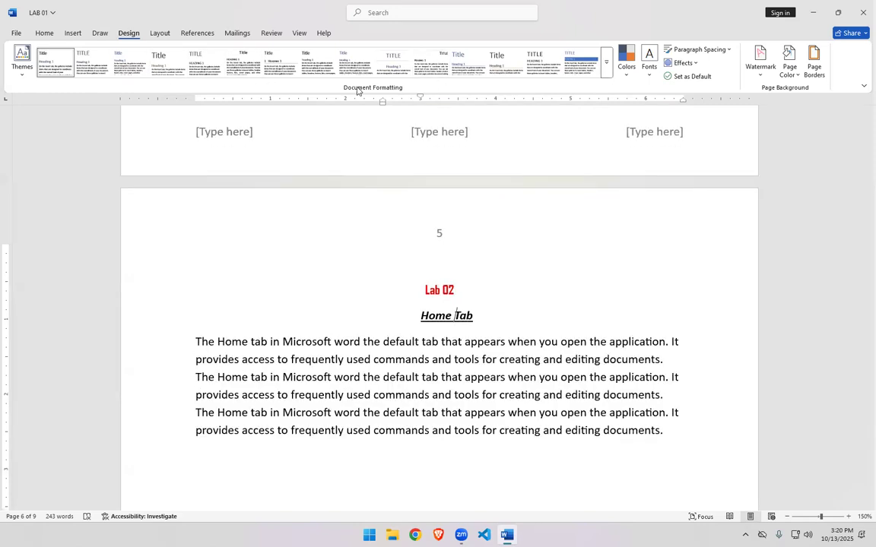
{"action": "left_click", "coordinate": [606, 73]}
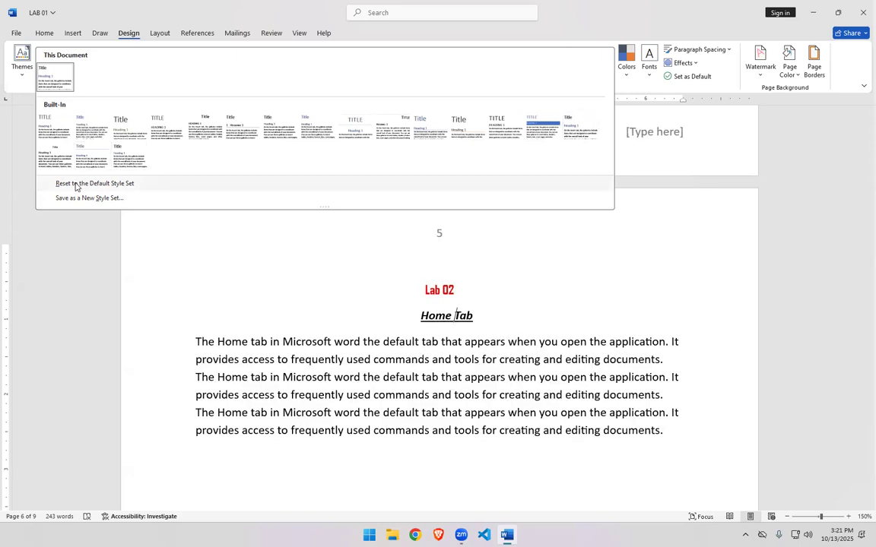
{"action": "left_click", "coordinate": [715, 230]}
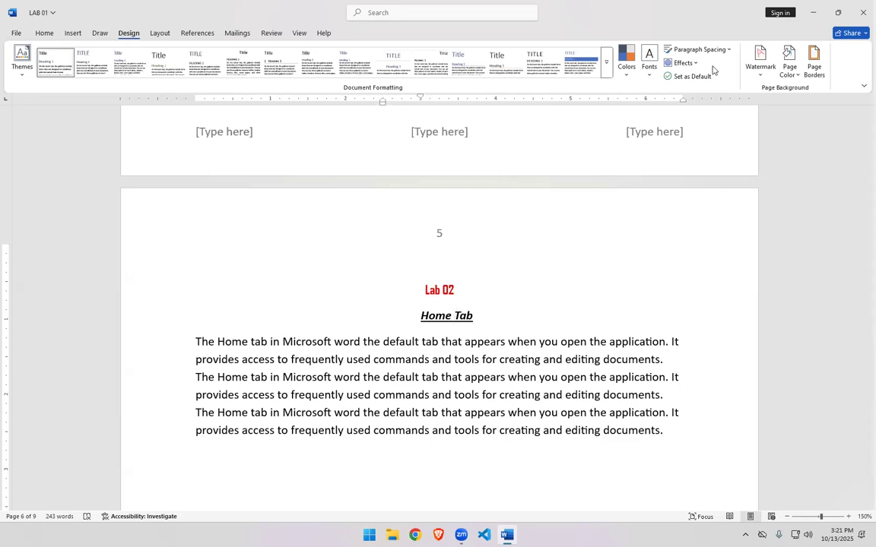
{"action": "left_click", "coordinate": [627, 63]}
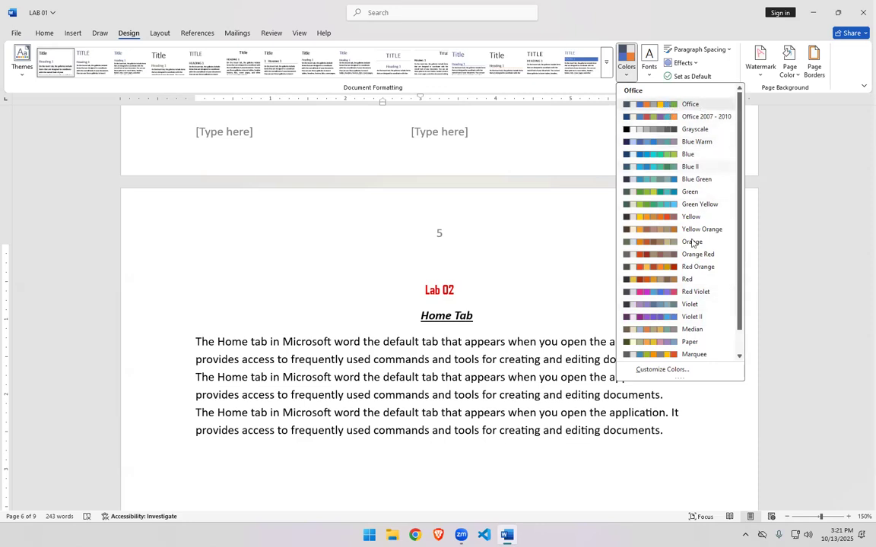
{"action": "left_click", "coordinate": [652, 77]}
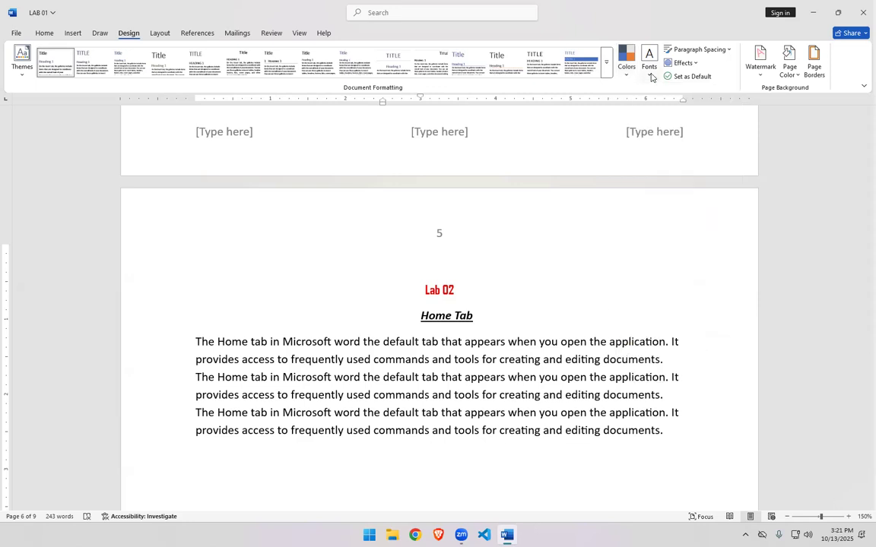
{"action": "left_click", "coordinate": [650, 76]}
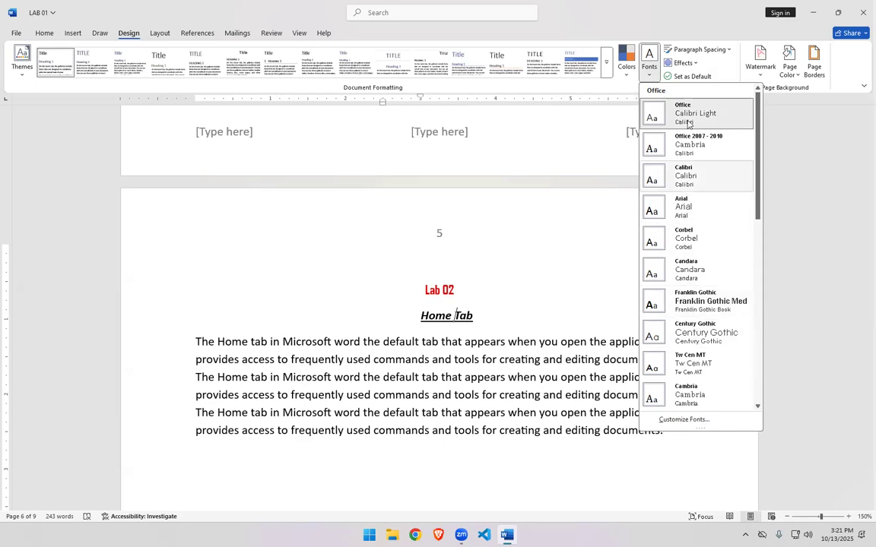
{"action": "left_click", "coordinate": [799, 131]}
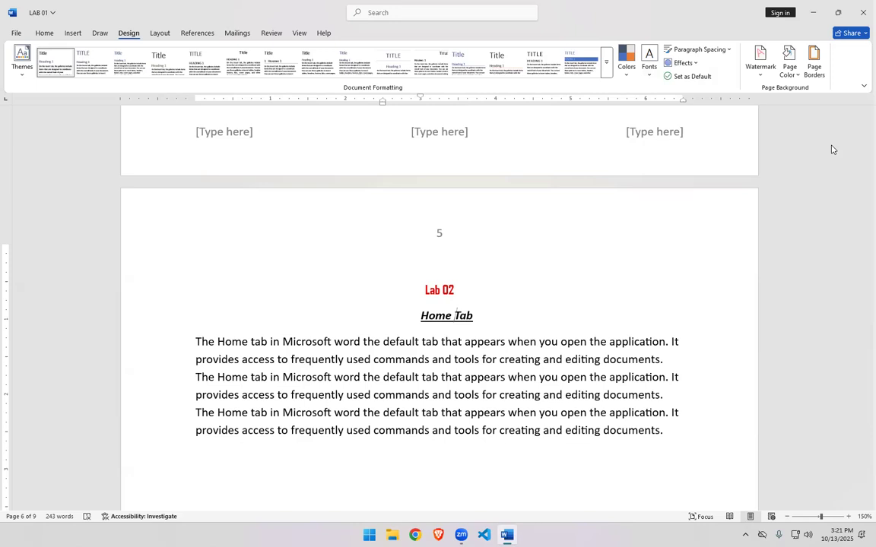
Add the built-in DO NOT COPY 2 watermark to the document and view it on the Lab 02 page
{"action": "left_click", "coordinate": [759, 68]}
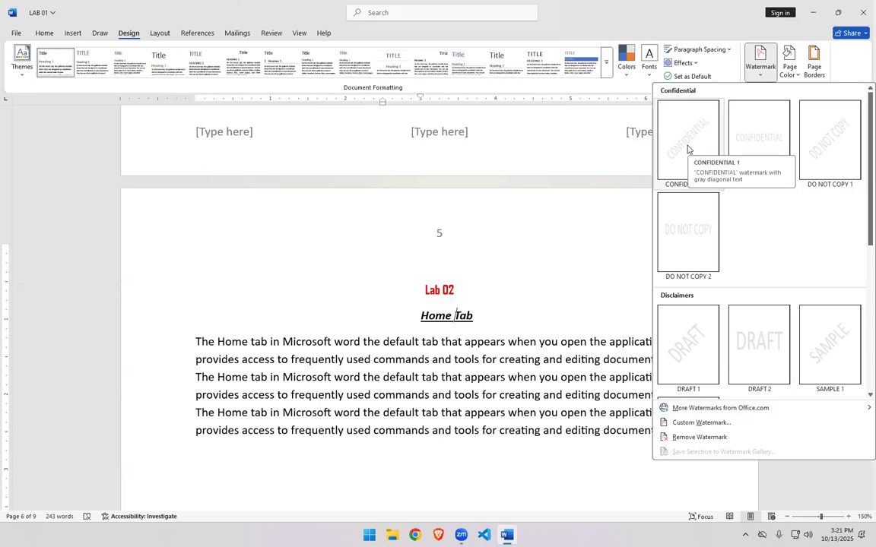
{"action": "left_click", "coordinate": [695, 230]}
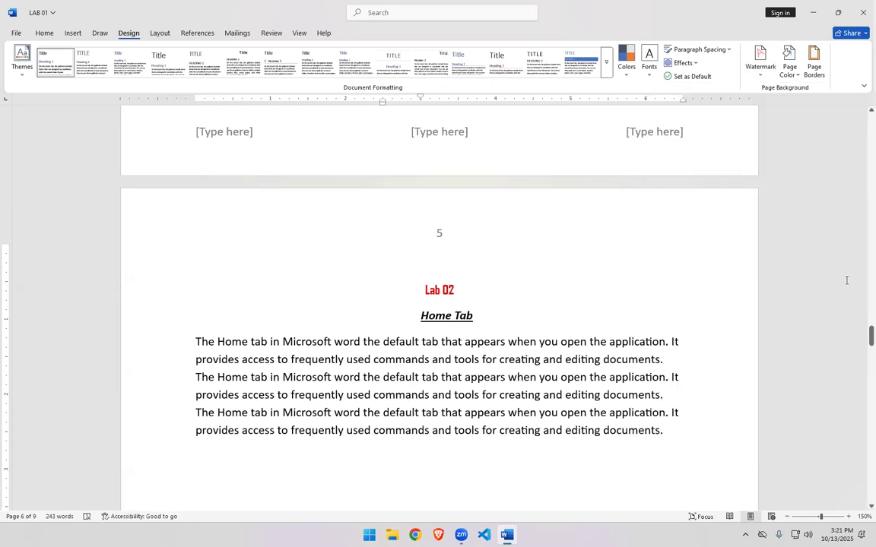
{"action": "scroll", "coordinate": [809, 246], "scroll_direction": "down", "scroll_amount": 6}
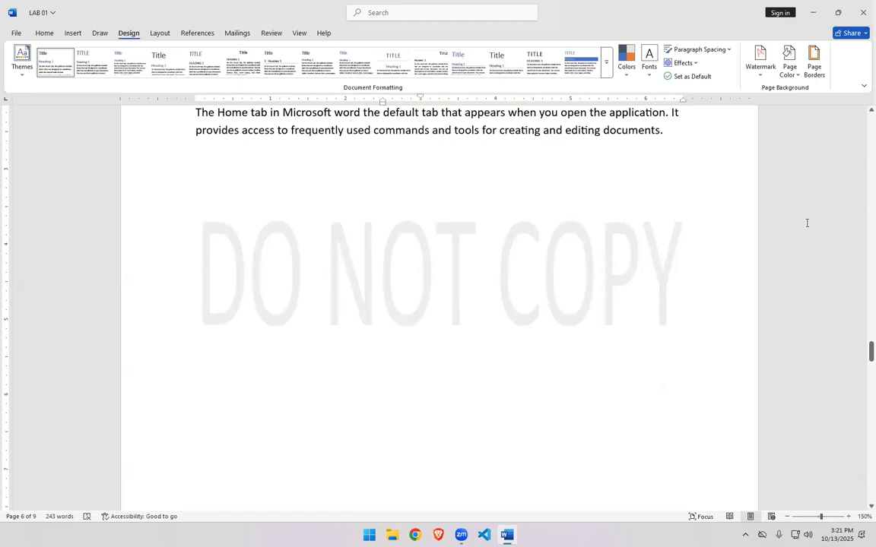
Review the custom watermark settings without changing them, and remove the DO NOT COPY watermark from the document
{"action": "left_click", "coordinate": [476, 76]}
{"action": "left_click", "coordinate": [760, 75]}
{"action": "left_click", "coordinate": [760, 67]}
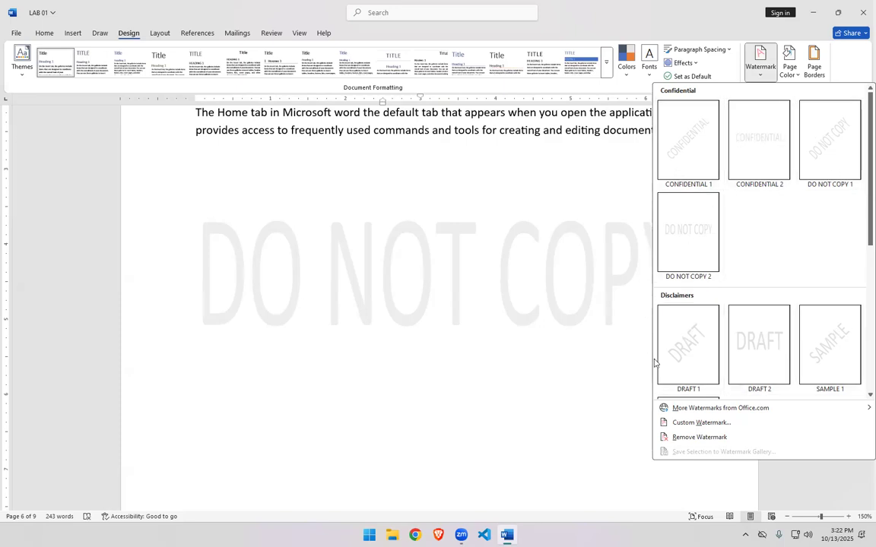
{"action": "mouse_move", "coordinate": [756, 412]}
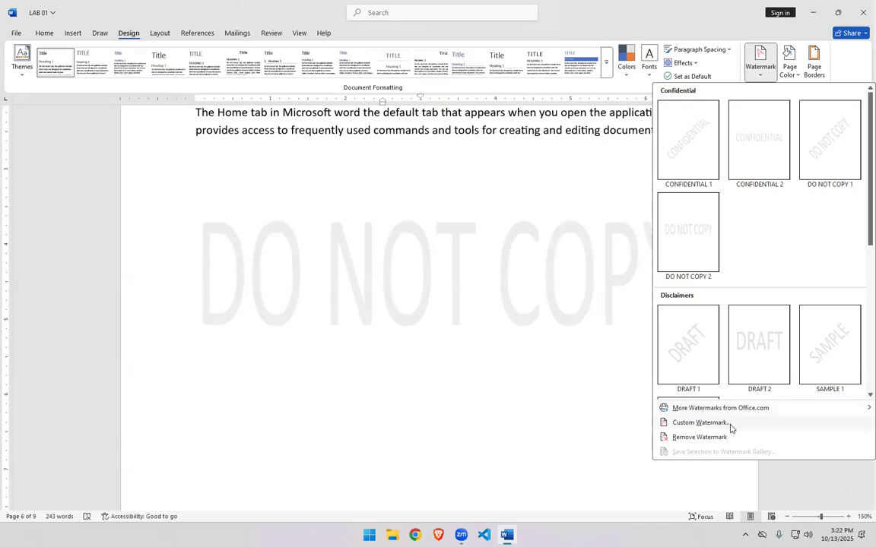
{"action": "left_click", "coordinate": [730, 429]}
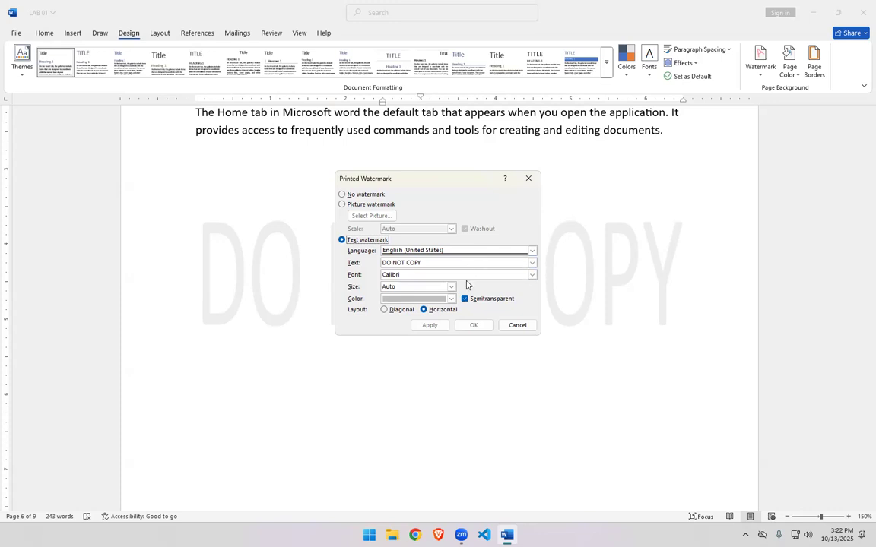
{"action": "left_click", "coordinate": [527, 178]}
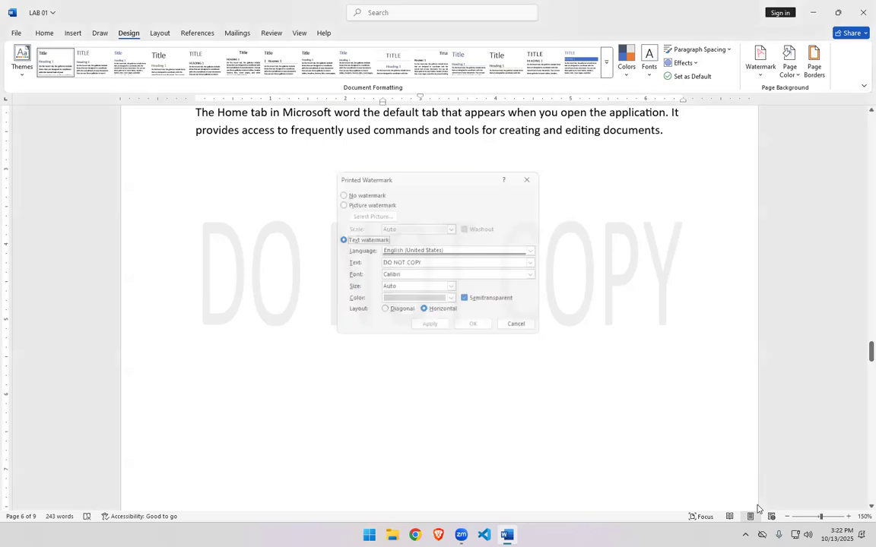
{"action": "left_click", "coordinate": [760, 67]}
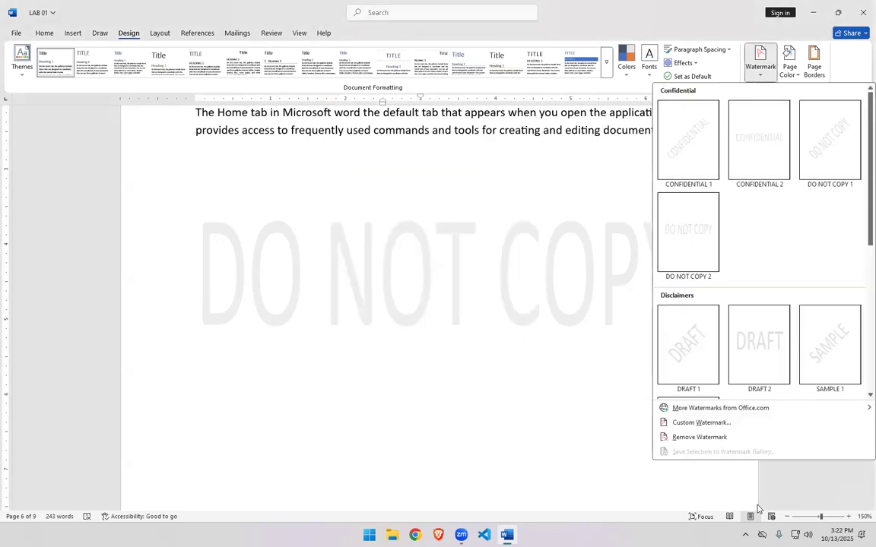
{"action": "left_click", "coordinate": [721, 438]}
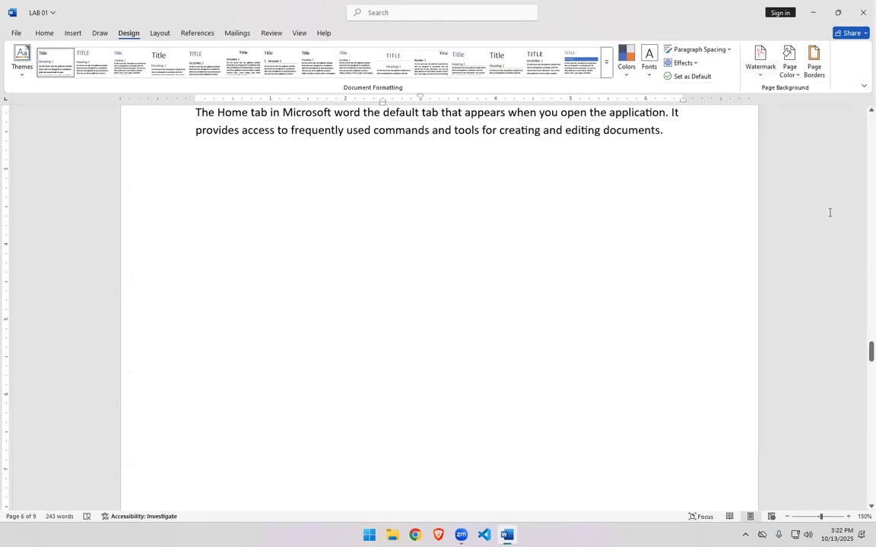
Look over the available page background colours without applying one
{"action": "left_click", "coordinate": [787, 79]}
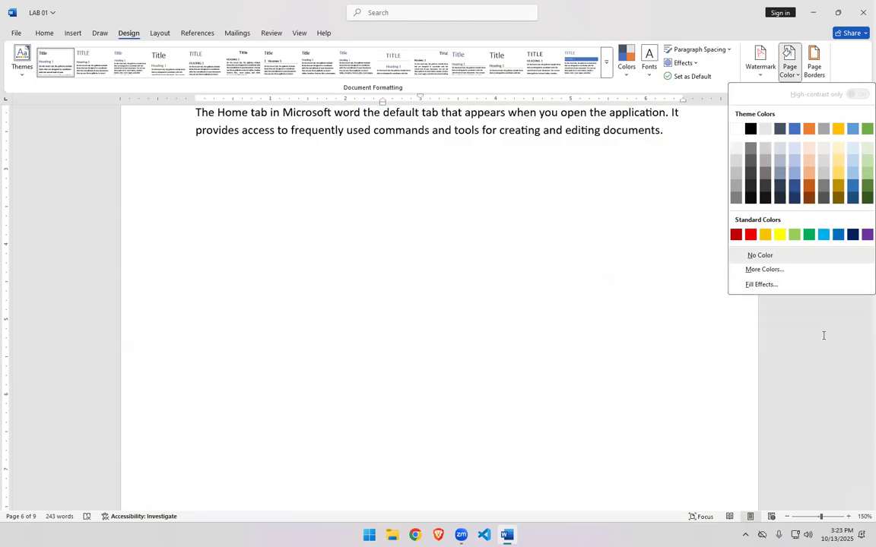
{"action": "left_click", "coordinate": [823, 335]}
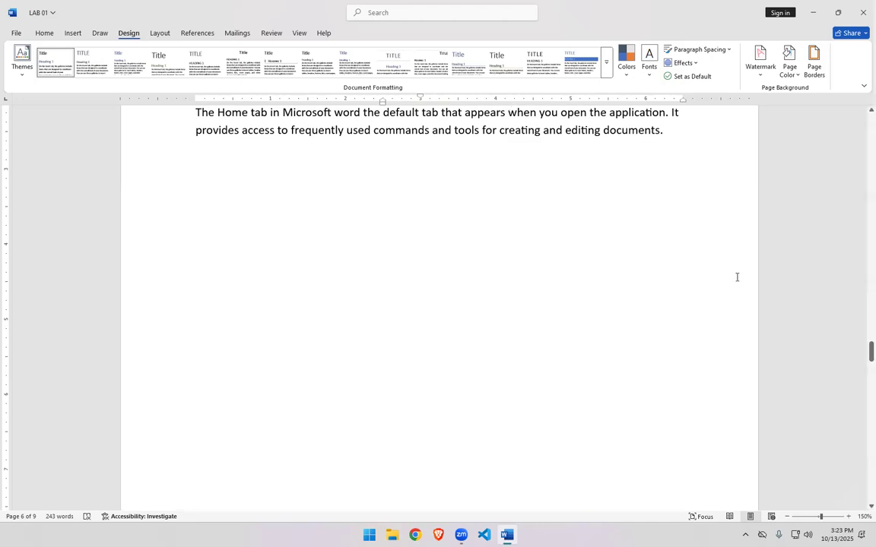
{"action": "scroll", "coordinate": [737, 277], "scroll_direction": "up", "scroll_amount": 5}
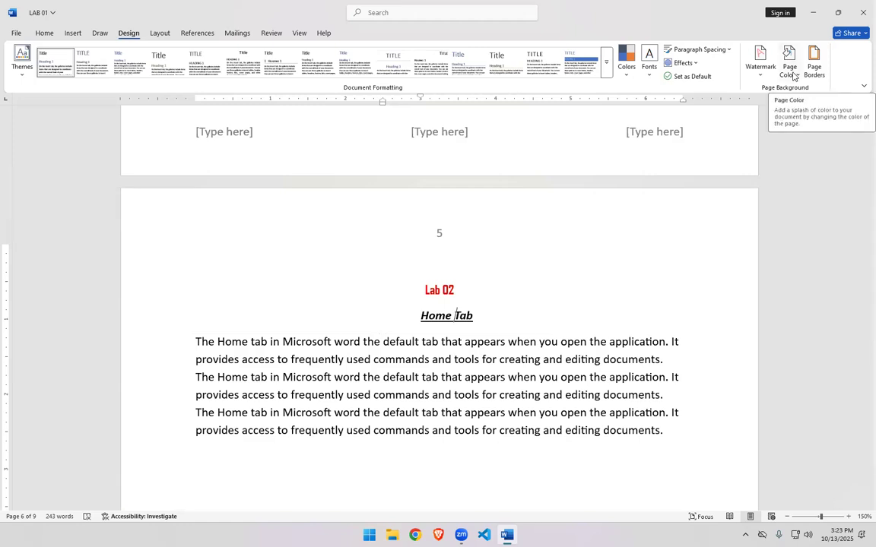
Preview the Box, Shadow and 3-D page border settings, and select Box for the whole document
{"action": "left_click", "coordinate": [812, 72]}
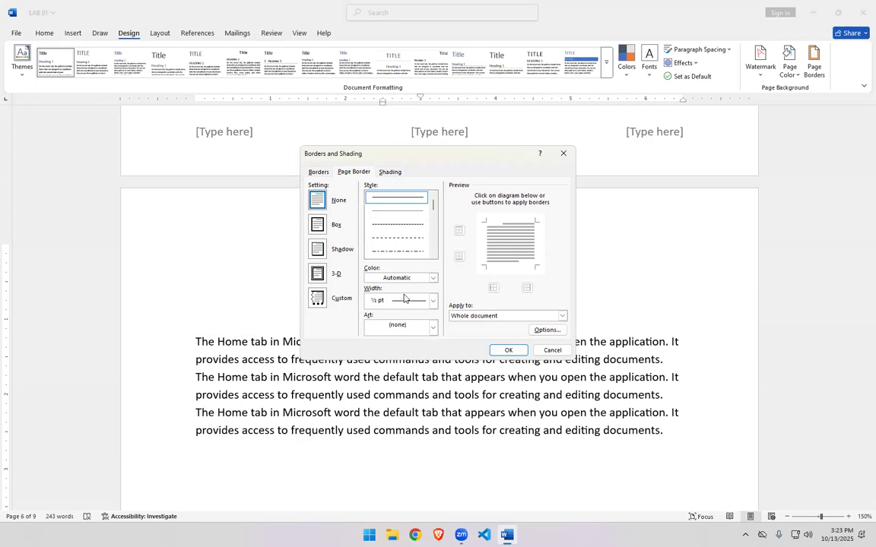
{"action": "left_click", "coordinate": [317, 225]}
{"action": "left_click", "coordinate": [317, 249]}
{"action": "left_click", "coordinate": [317, 275]}
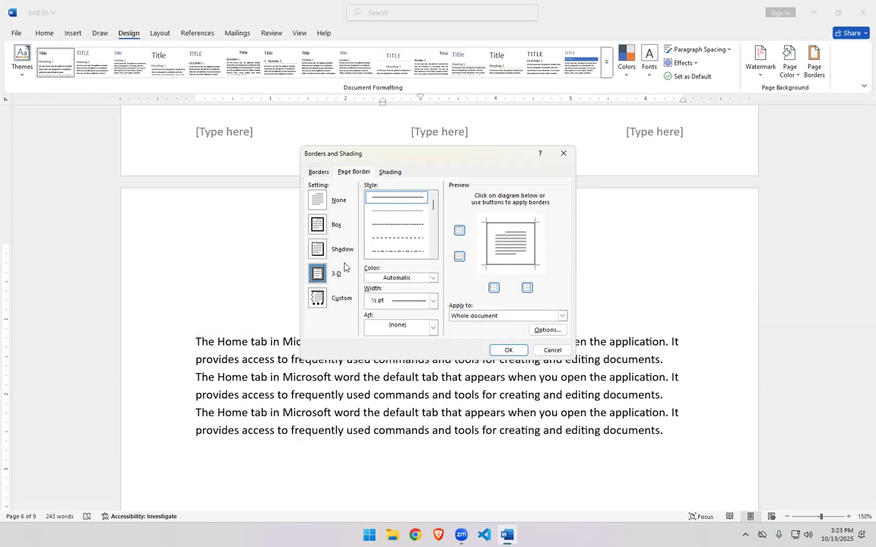
{"action": "left_click", "coordinate": [317, 224]}
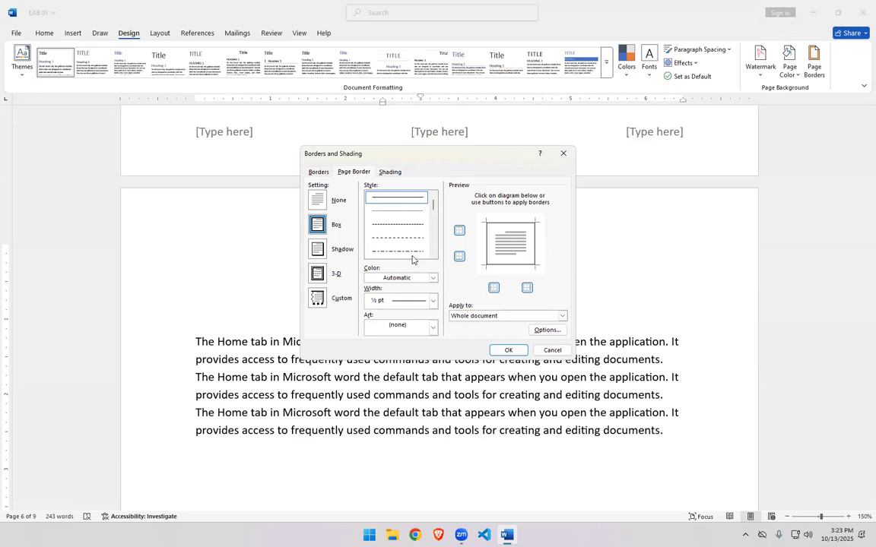
Give the page border the first dashed line style at 3 pt width, and apply it to the whole document
{"action": "left_click", "coordinate": [433, 302]}
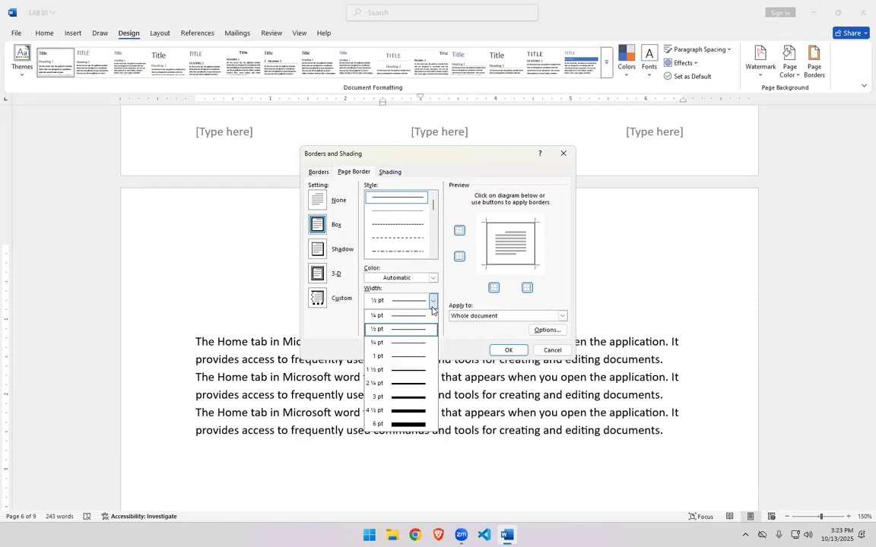
{"action": "left_click", "coordinate": [404, 227]}
{"action": "left_click", "coordinate": [404, 225]}
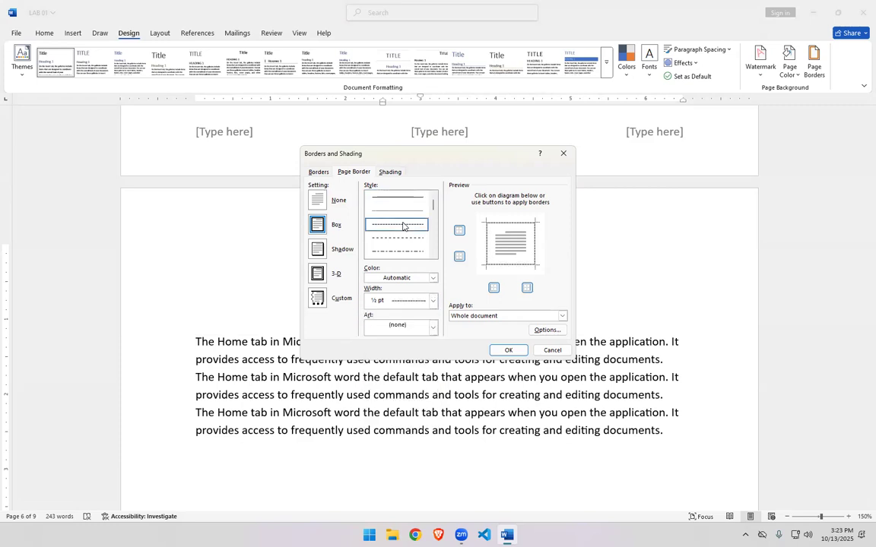
{"action": "left_click", "coordinate": [433, 302]}
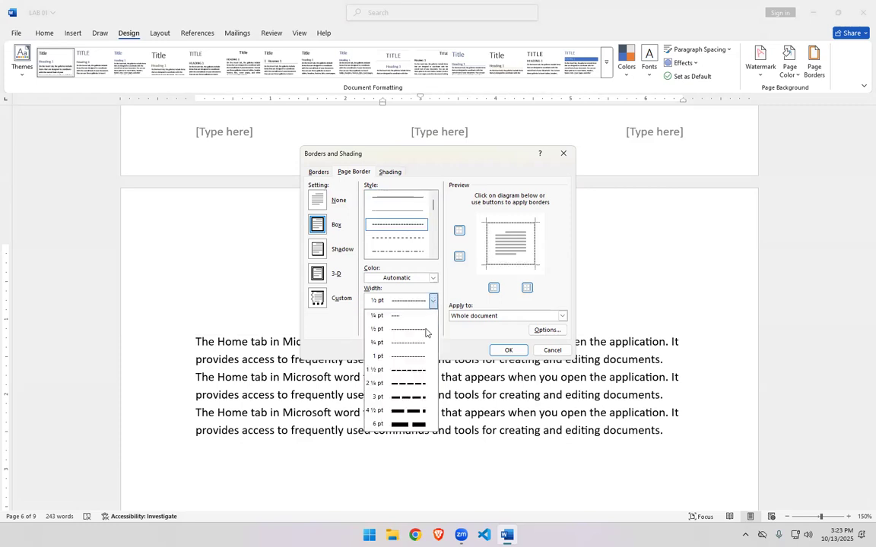
{"action": "left_click", "coordinate": [414, 402]}
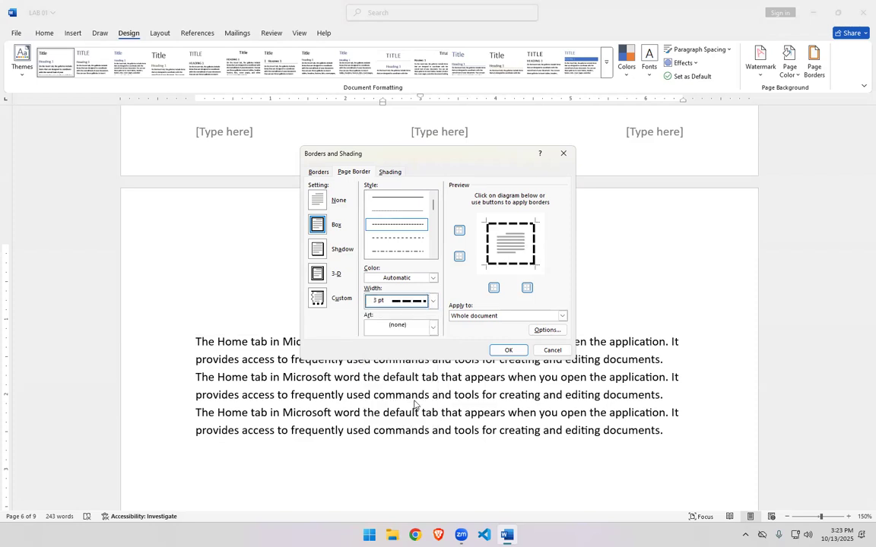
{"action": "left_click", "coordinate": [505, 351]}
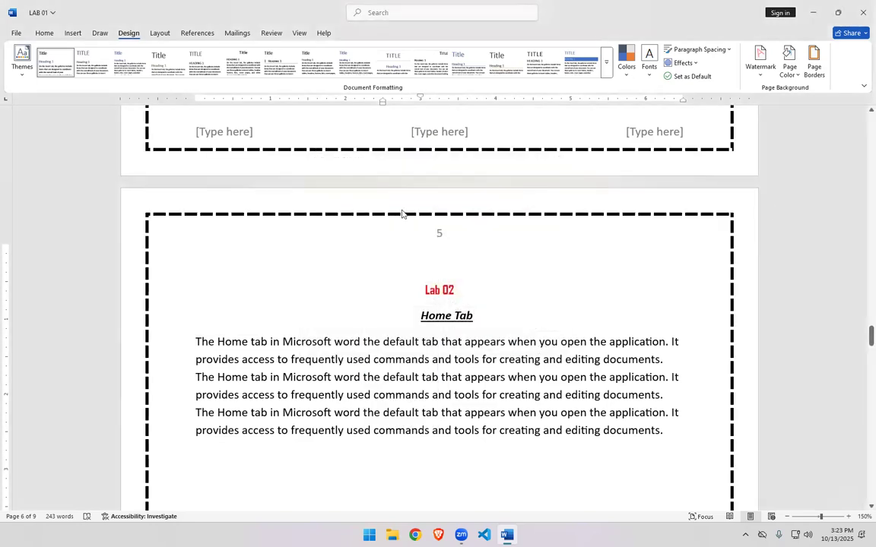
Check the dashed border across the pages, and remove it by setting the whole document's page border to None
{"action": "scroll", "coordinate": [366, 199], "scroll_direction": "up", "scroll_amount": 5}
{"action": "scroll", "coordinate": [366, 200], "scroll_direction": "down", "scroll_amount": 7}
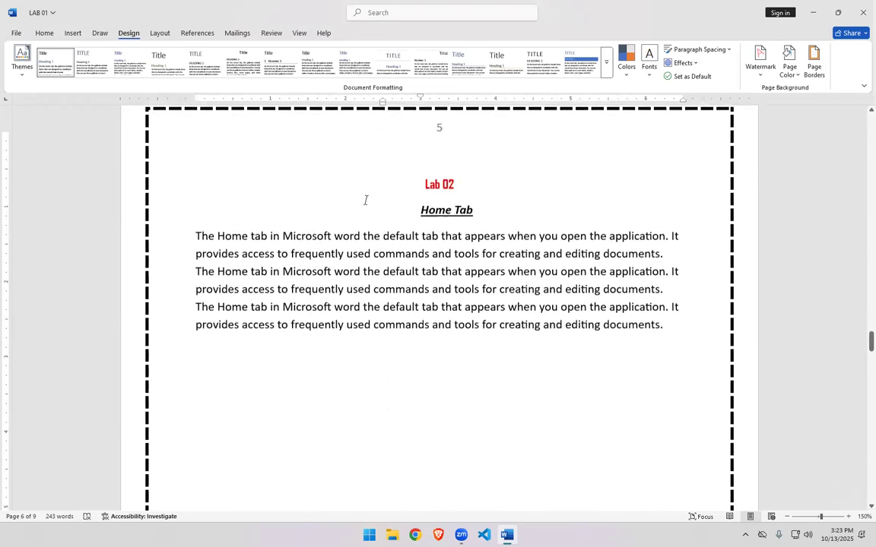
{"action": "left_click", "coordinate": [815, 70]}
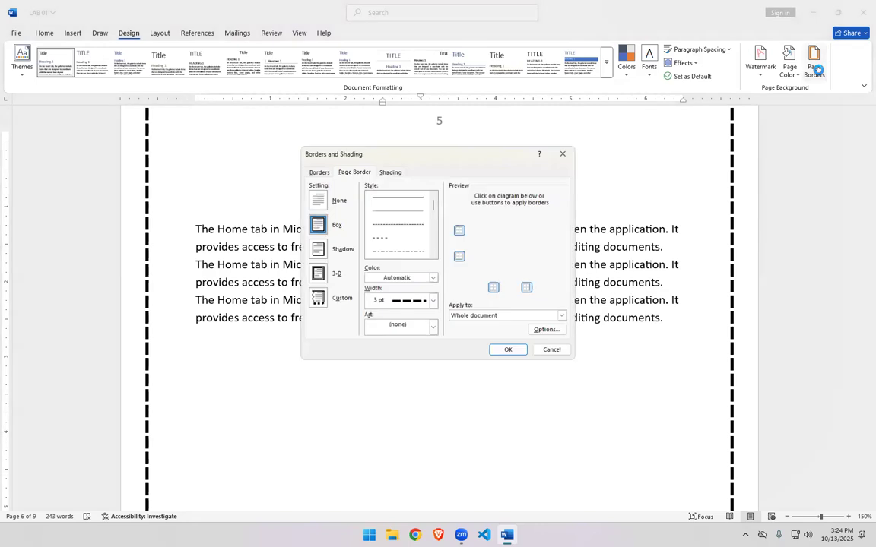
{"action": "left_click", "coordinate": [318, 200]}
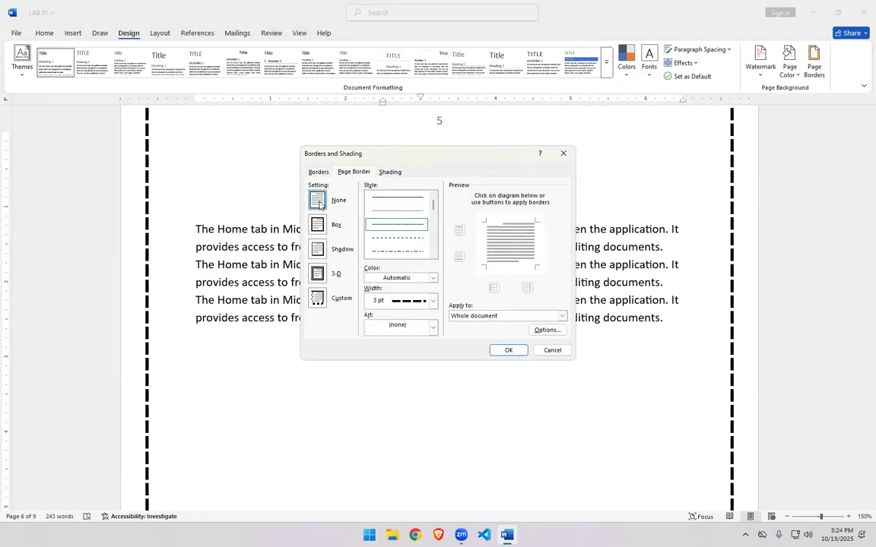
{"action": "left_click", "coordinate": [509, 351]}
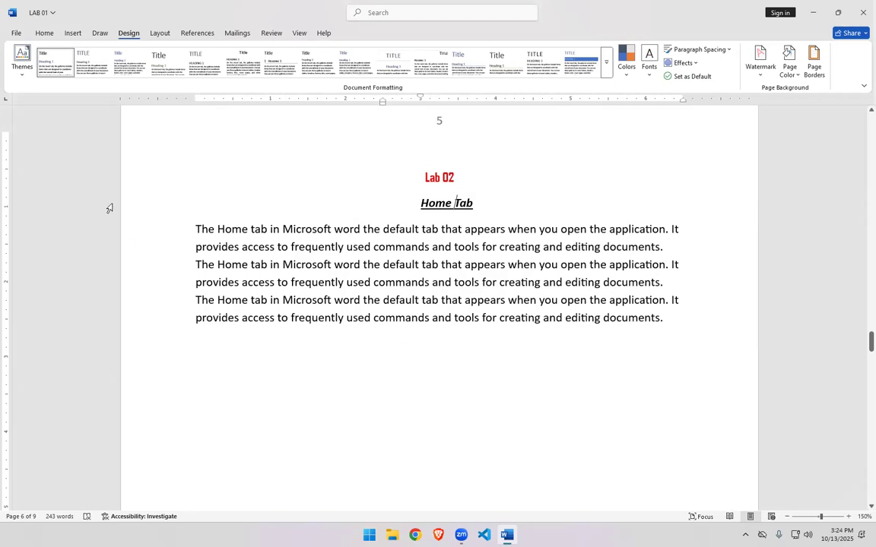
Apply the last custom margins, 1.5" at top and bottom and 1" at left and right, and review the other margin presets
{"action": "left_click", "coordinate": [160, 34]}
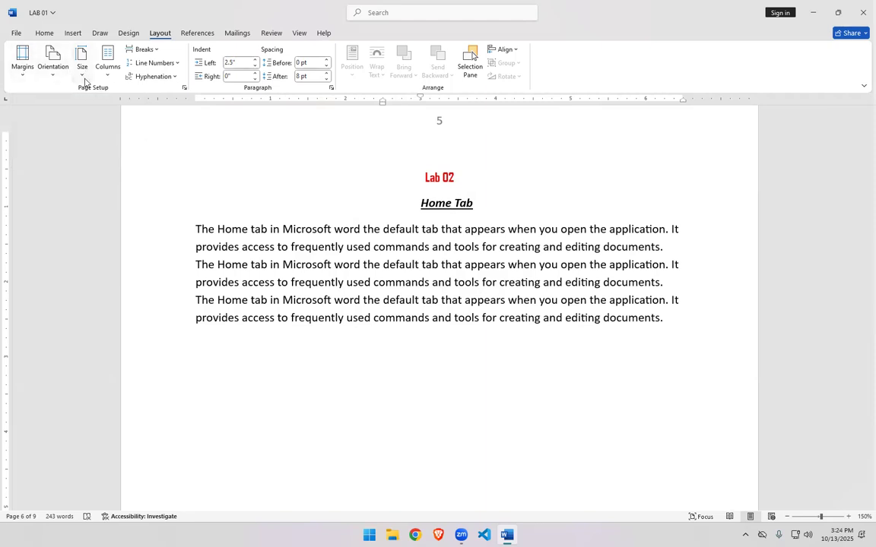
{"action": "left_click", "coordinate": [24, 76]}
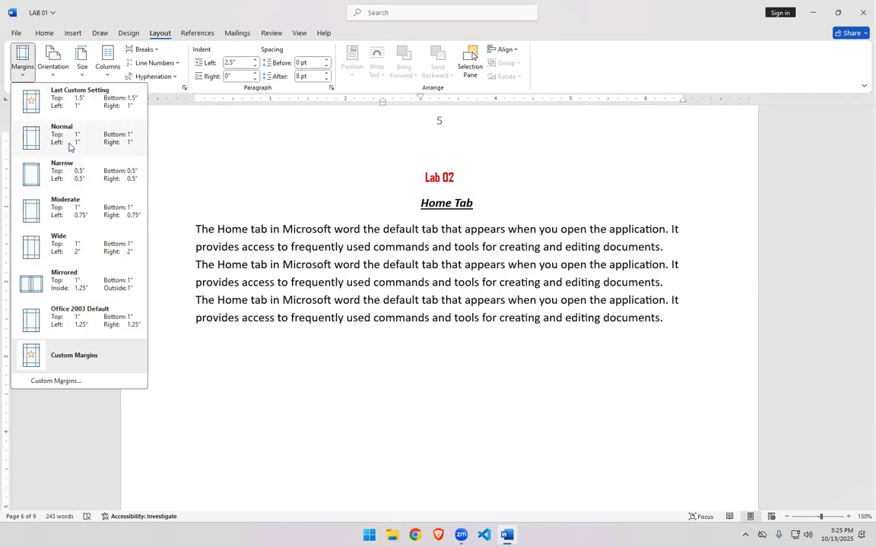
{"action": "left_click", "coordinate": [66, 109]}
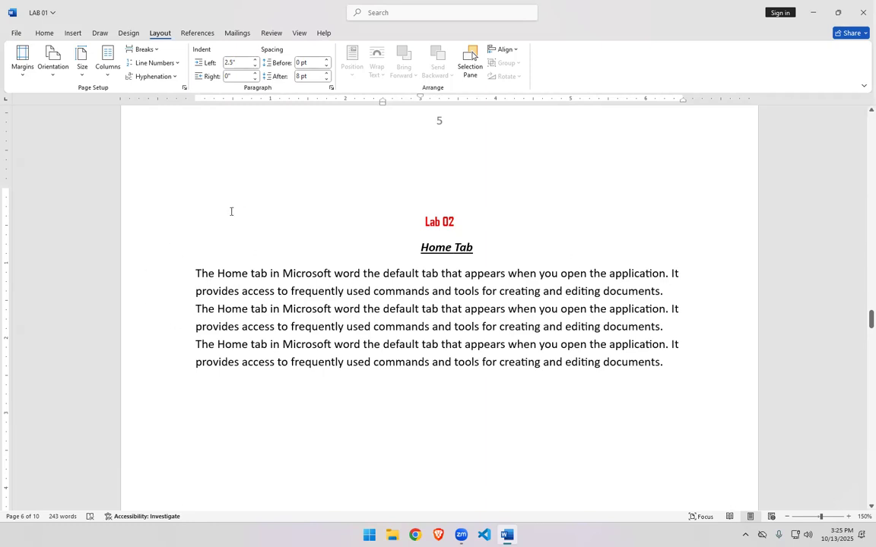
{"action": "left_click", "coordinate": [23, 70]}
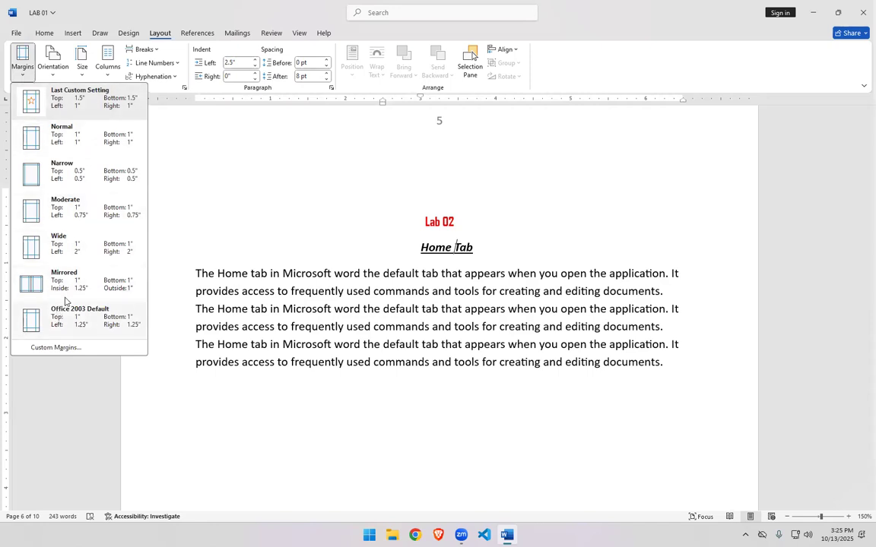
Try the Landscape page orientation on the document, and return it to Portrait
{"action": "left_click", "coordinate": [54, 67]}
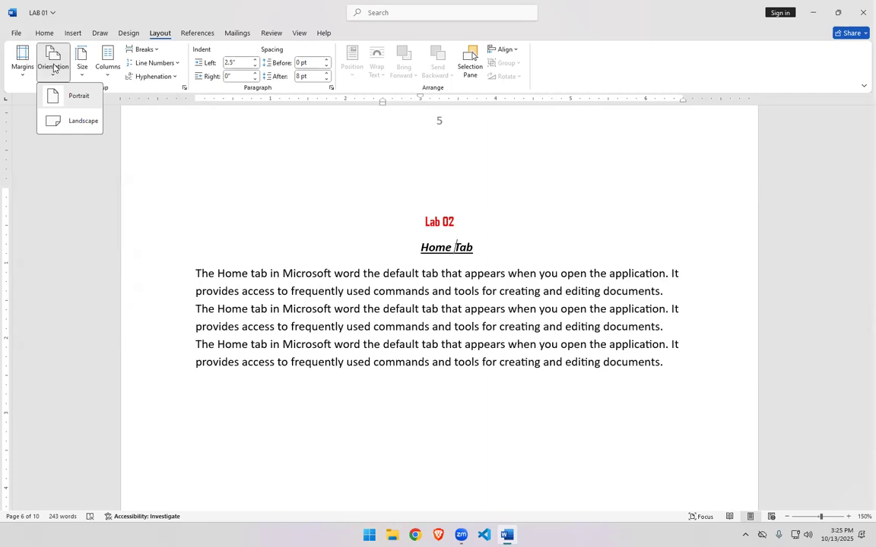
{"action": "left_click", "coordinate": [87, 126]}
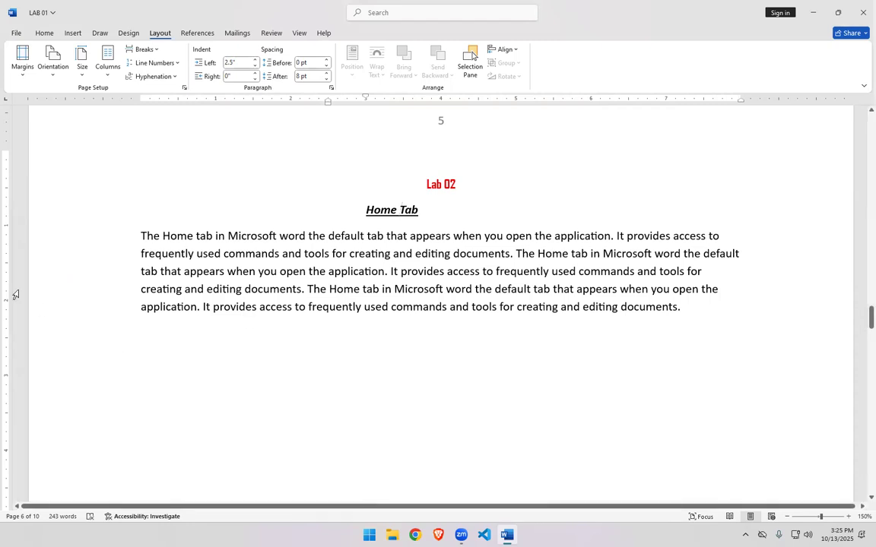
{"action": "left_click", "coordinate": [53, 61]}
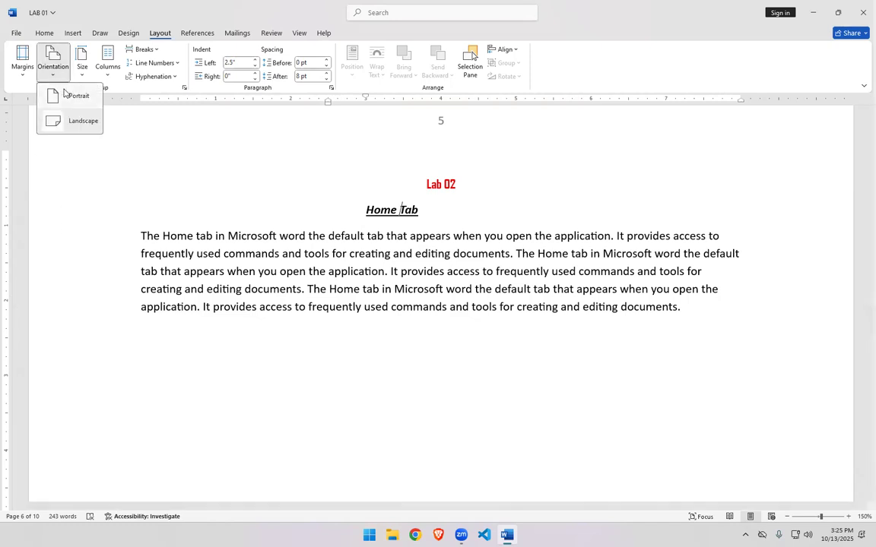
{"action": "left_click", "coordinate": [67, 98]}
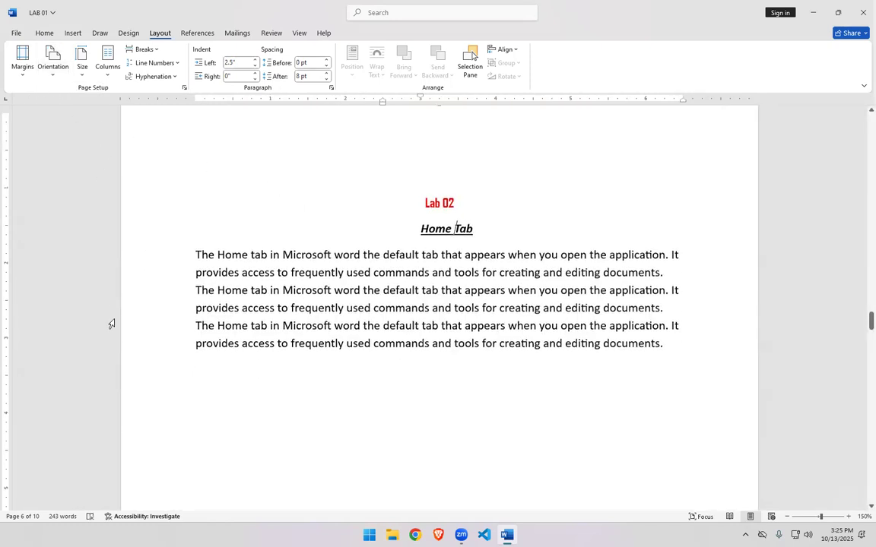
{"action": "scroll", "coordinate": [114, 324], "scroll_direction": "up", "scroll_amount": 3}
{"action": "scroll", "coordinate": [113, 324], "scroll_direction": "down", "scroll_amount": 2}
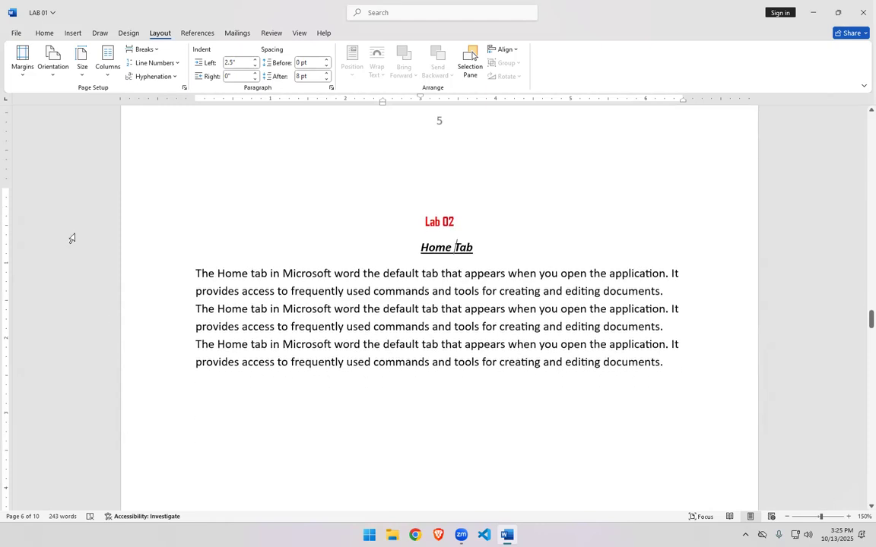
Switch the document's page orientation to Landscape and look over the pages around the Lab 02 section
{"action": "left_click", "coordinate": [55, 67]}
{"action": "left_click", "coordinate": [69, 122]}
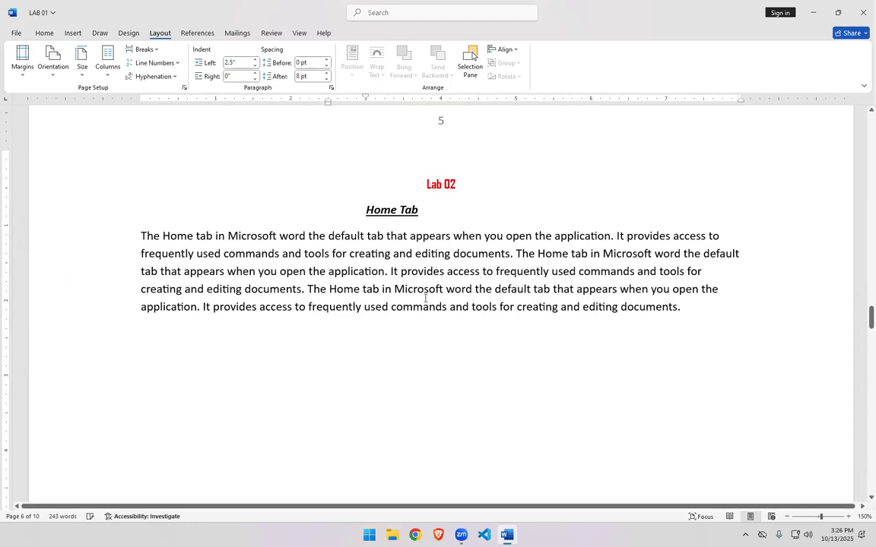
{"action": "scroll", "coordinate": [733, 304], "scroll_direction": "up", "scroll_amount": 2}
{"action": "scroll", "coordinate": [733, 307], "scroll_direction": "down", "scroll_amount": 2}
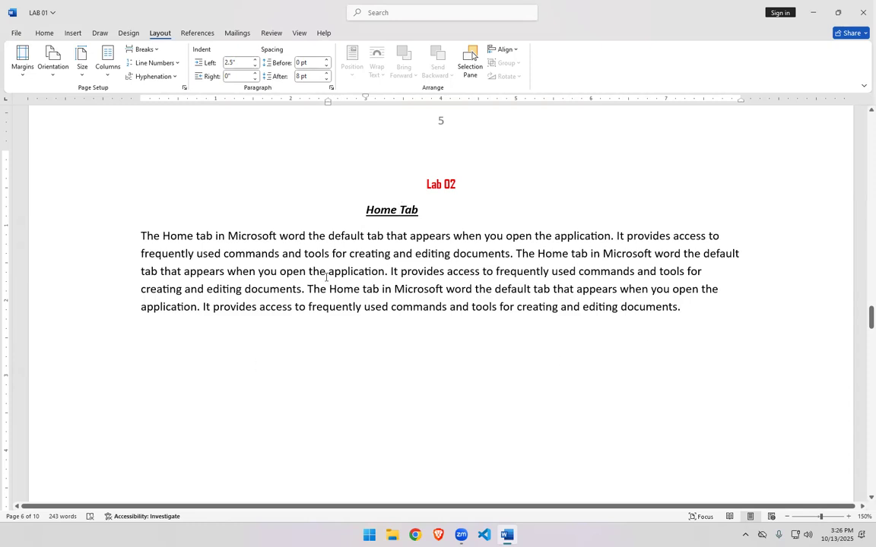
{"action": "left_click", "coordinate": [53, 61]}
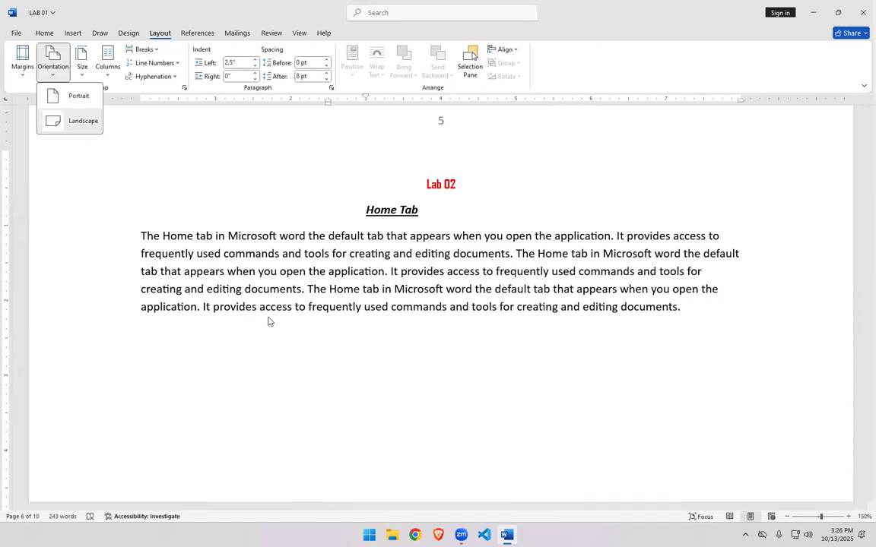
{"action": "scroll", "coordinate": [419, 363], "scroll_direction": "down", "scroll_amount": 3}
{"action": "scroll", "coordinate": [420, 363], "scroll_direction": "up", "scroll_amount": 6}
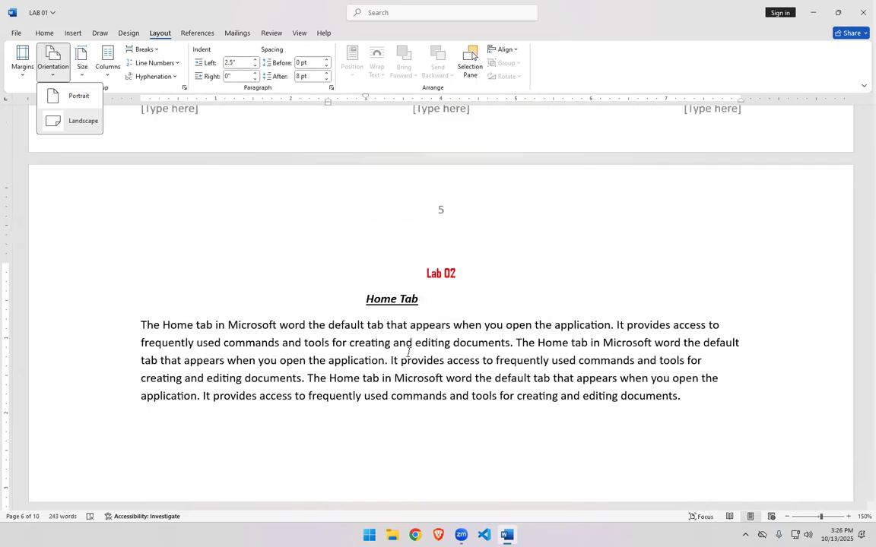
{"action": "scroll", "coordinate": [410, 357], "scroll_direction": "down", "scroll_amount": 2}
{"action": "scroll", "coordinate": [410, 356], "scroll_direction": "down", "scroll_amount": 7}
{"action": "scroll", "coordinate": [410, 355], "scroll_direction": "up", "scroll_amount": 6}
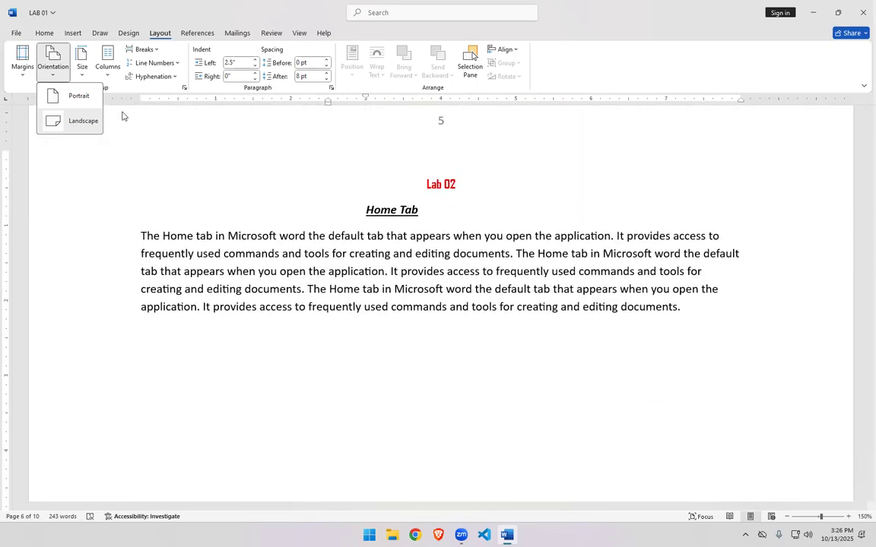
Review the paper sizes, choose Letter 8.5" x 11", and set the page orientation to Portrait
{"action": "left_click", "coordinate": [82, 76]}
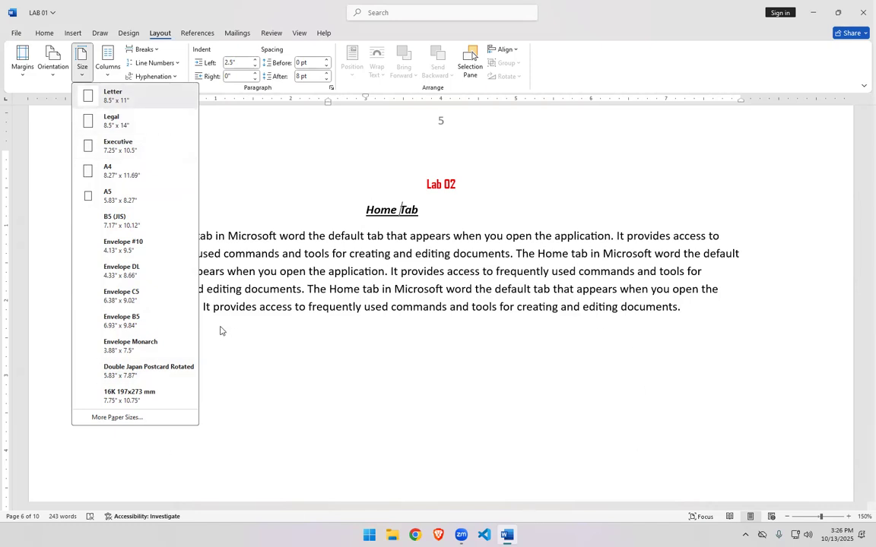
{"action": "left_click", "coordinate": [355, 286]}
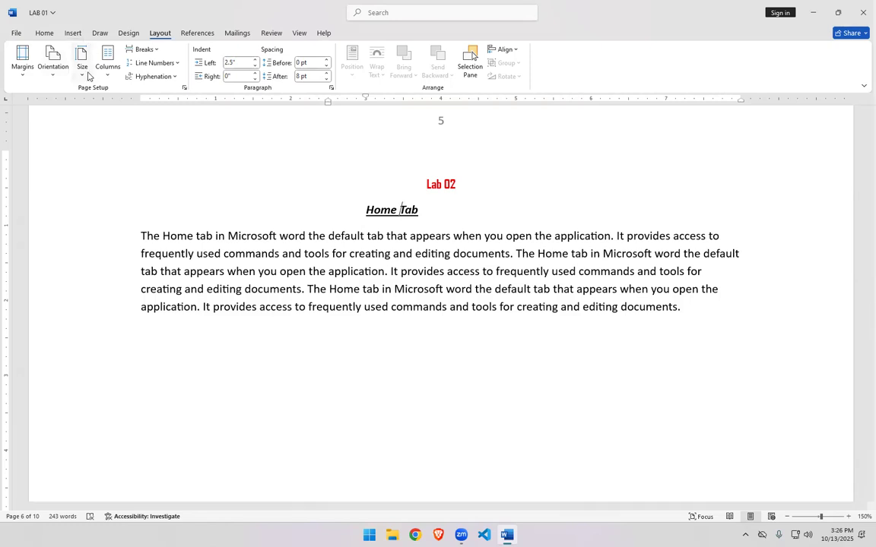
{"action": "left_click", "coordinate": [83, 79]}
{"action": "left_click", "coordinate": [92, 95]}
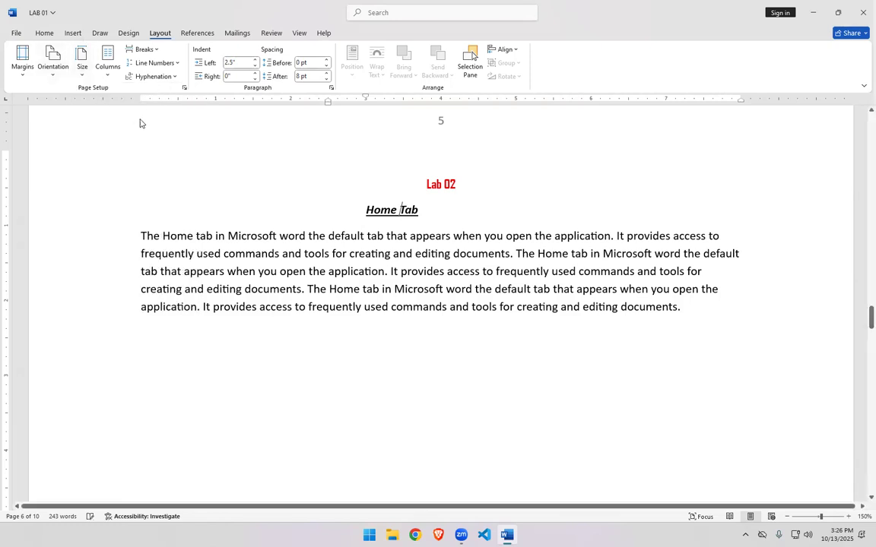
{"action": "left_click", "coordinate": [53, 59]}
{"action": "left_click", "coordinate": [64, 92]}
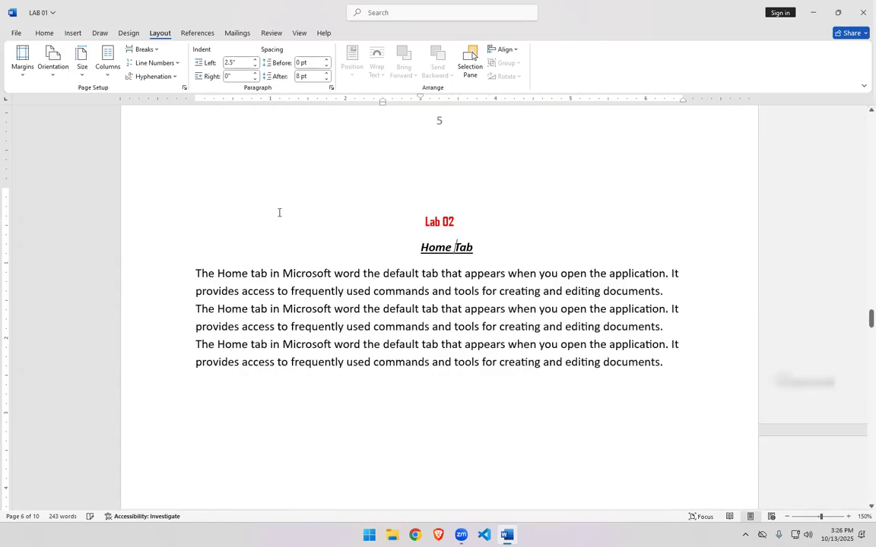
Try the Left and Two column layouts on the document text, and return it to One column
{"action": "left_click", "coordinate": [110, 77]}
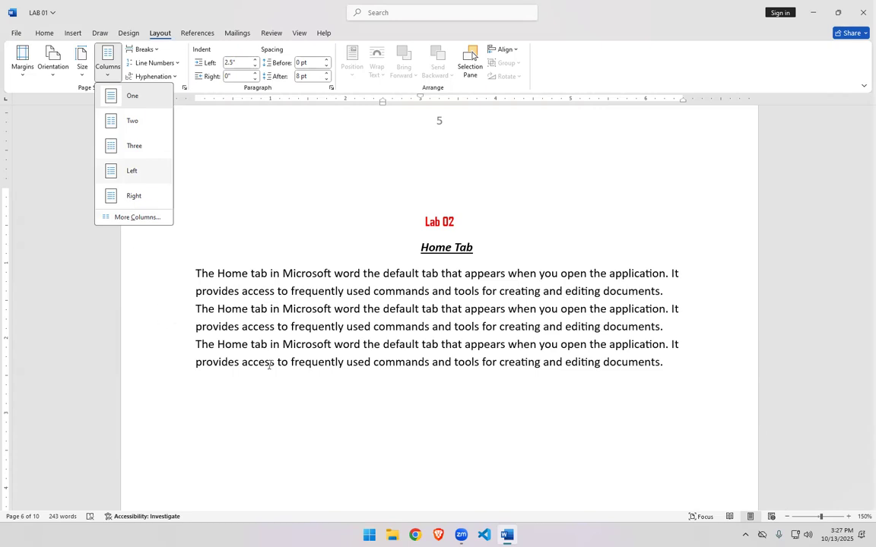
{"action": "key", "text": "Return"}
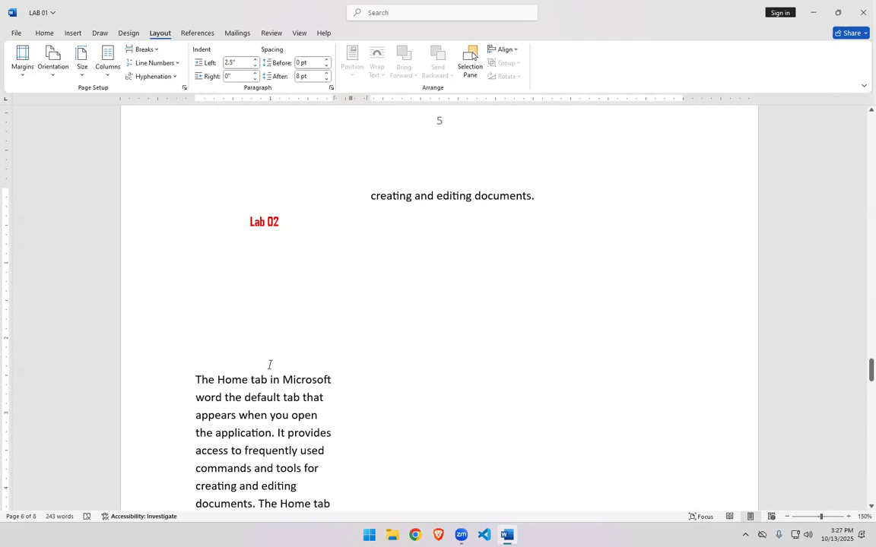
{"action": "left_click", "coordinate": [108, 62]}
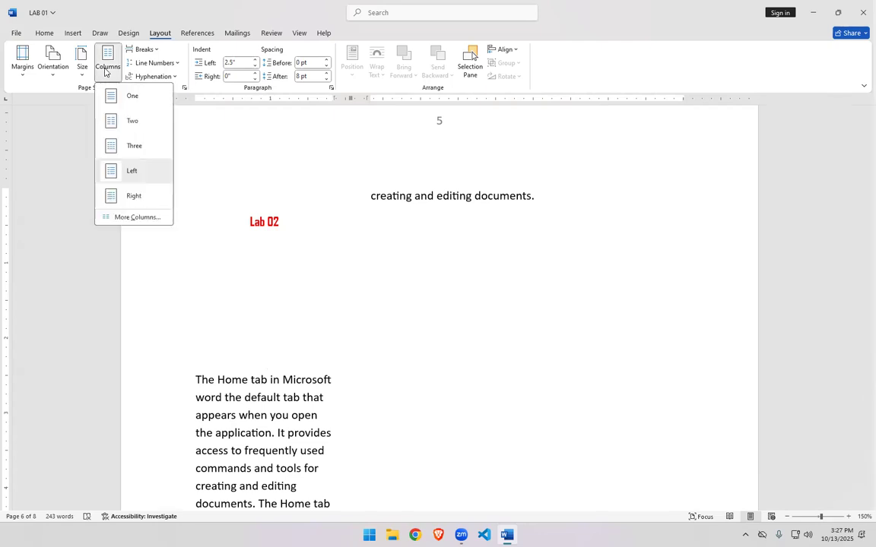
{"action": "left_click", "coordinate": [117, 123]}
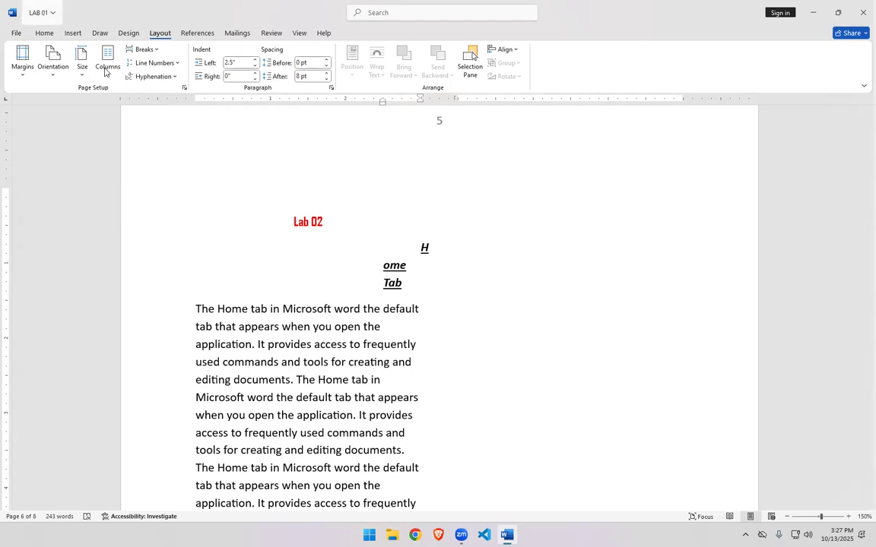
{"action": "left_click", "coordinate": [106, 70]}
{"action": "left_click", "coordinate": [113, 101]}
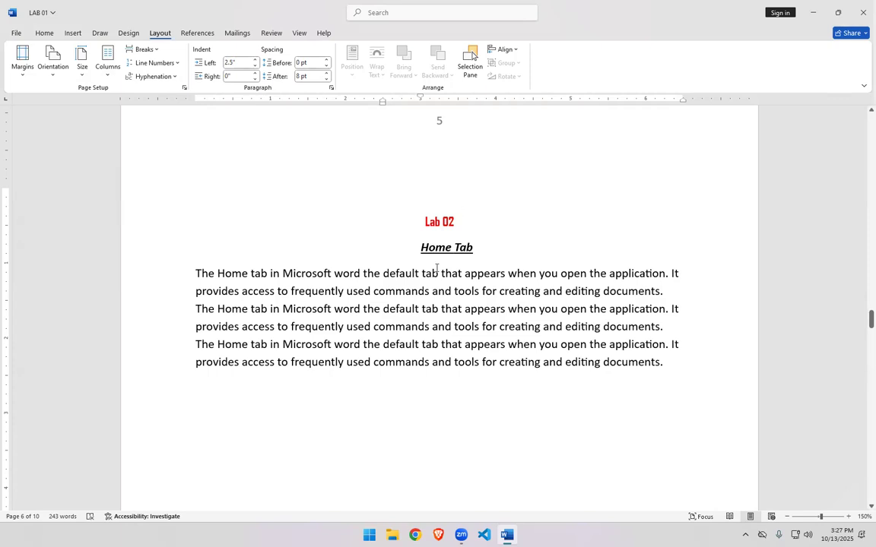
Lay the document text out in two columns
{"action": "left_click", "coordinate": [111, 76]}
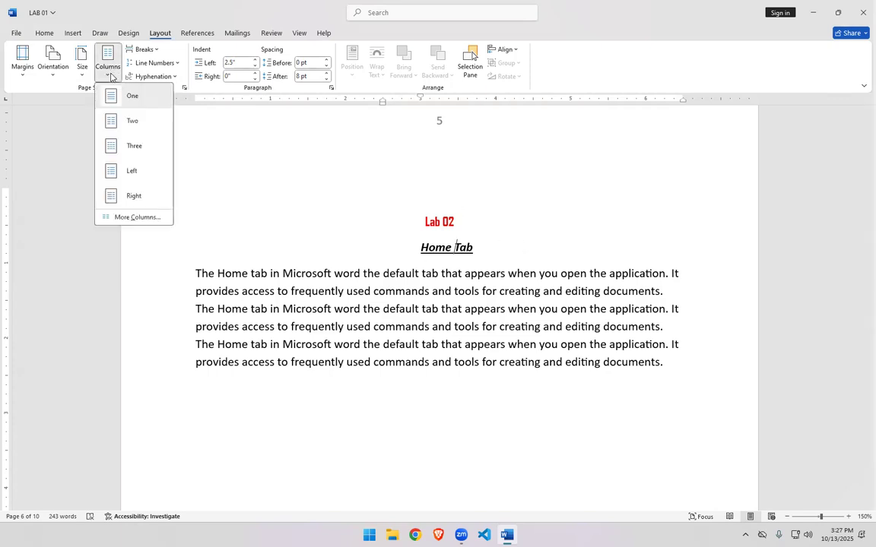
{"action": "left_click", "coordinate": [113, 121]}
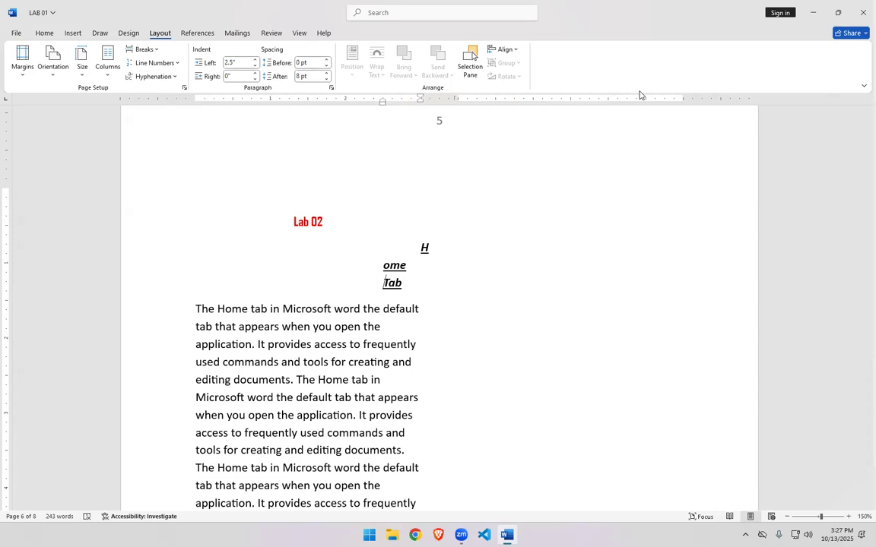
{"action": "left_click", "coordinate": [203, 348]}
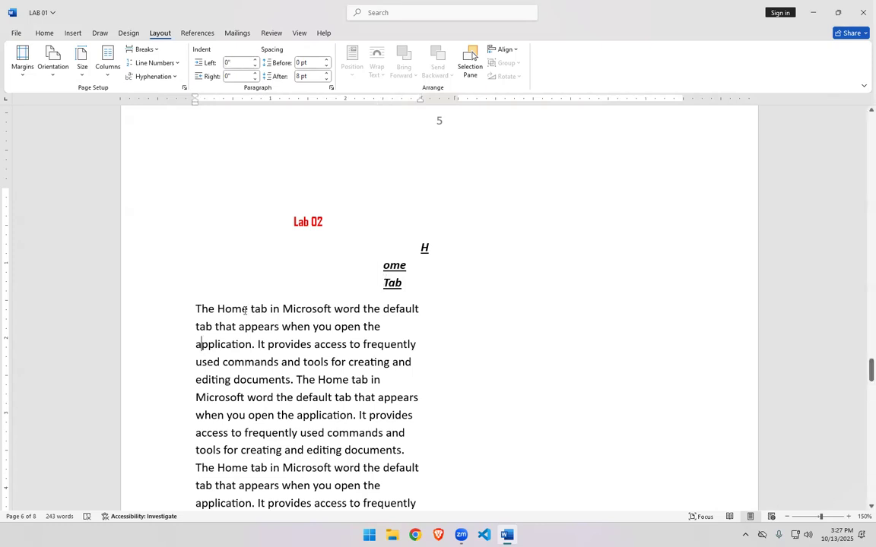
Remove the left indent from the Home Tab heading and centre the heading in its column
{"action": "left_click", "coordinate": [421, 248]}
{"action": "key", "text": "BackSpace"}
{"action": "key", "text": "BackSpace"}
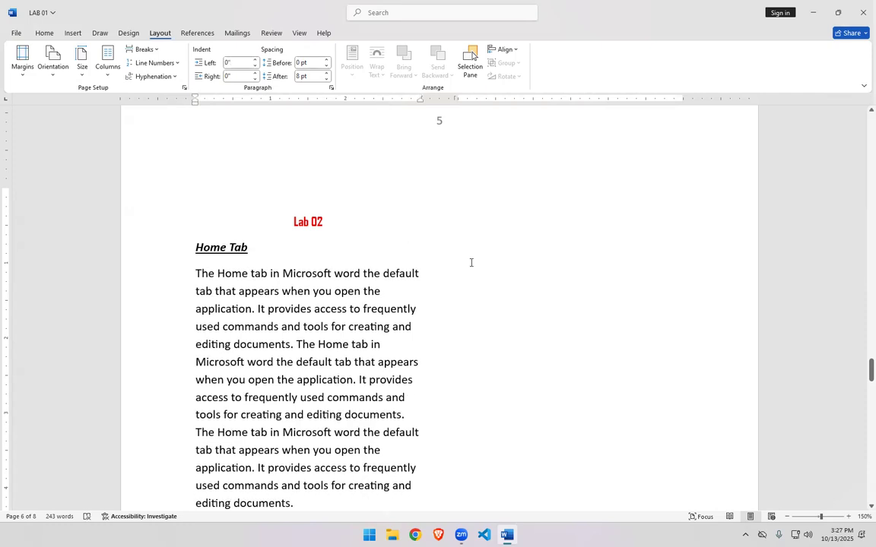
{"action": "left_click_drag", "start_coordinate": [197, 242], "coordinate": [251, 248]}
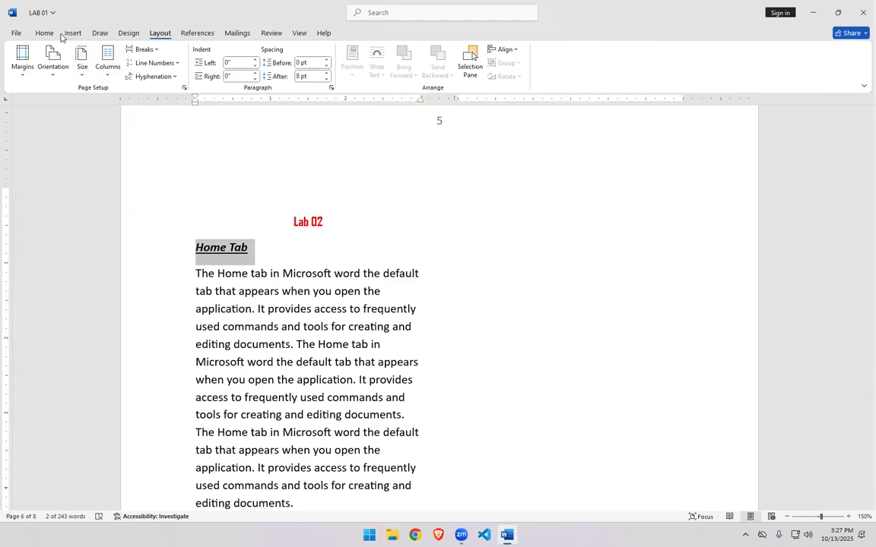
{"action": "left_click", "coordinate": [54, 34]}
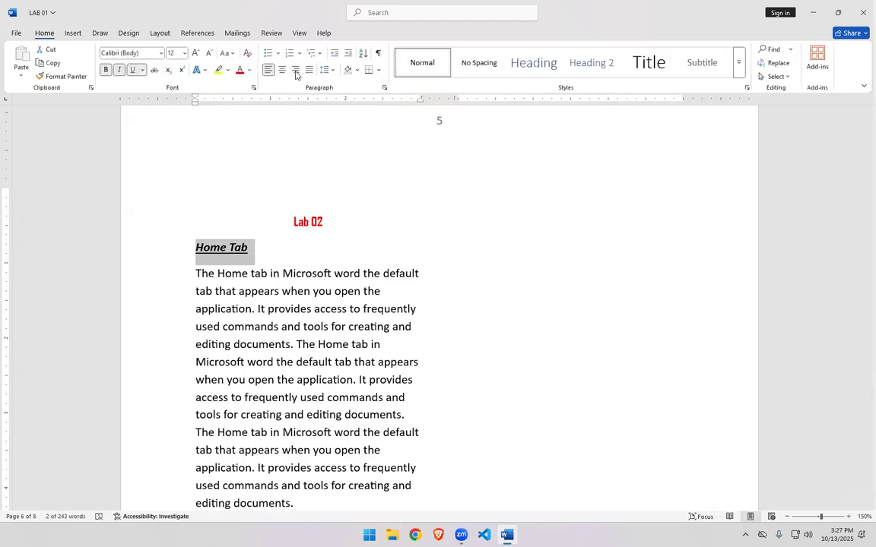
{"action": "left_click", "coordinate": [285, 74]}
{"action": "left_click", "coordinate": [293, 388]}
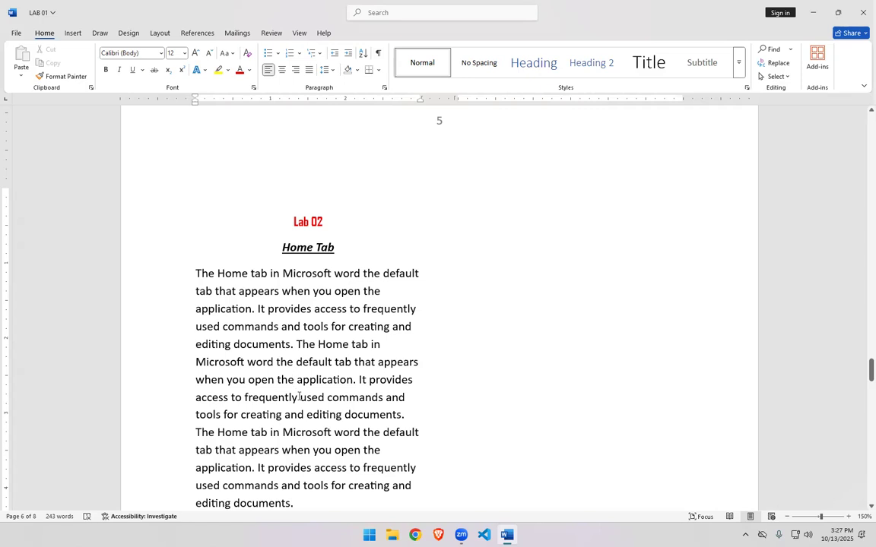
Examine how the Lab 02 text is laid out in the two-column format
{"action": "scroll", "coordinate": [299, 396], "scroll_direction": "up", "scroll_amount": 3}
{"action": "scroll", "coordinate": [299, 396], "scroll_direction": "down", "scroll_amount": 6}
{"action": "scroll", "coordinate": [299, 396], "scroll_direction": "up", "scroll_amount": 2}
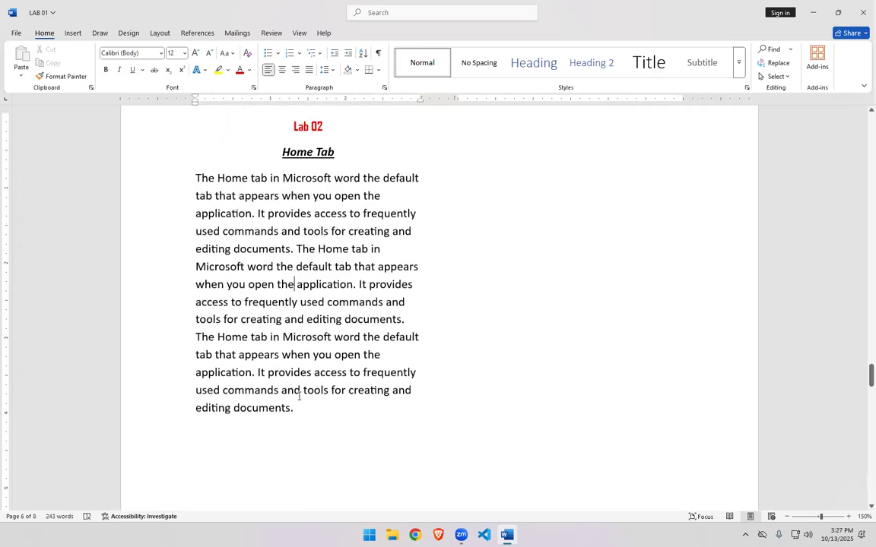
{"action": "scroll", "coordinate": [299, 396], "scroll_direction": "up", "scroll_amount": 1}
{"action": "scroll", "coordinate": [299, 396], "scroll_direction": "up", "scroll_amount": 3}
{"action": "scroll", "coordinate": [296, 319], "scroll_direction": "down", "scroll_amount": 3}
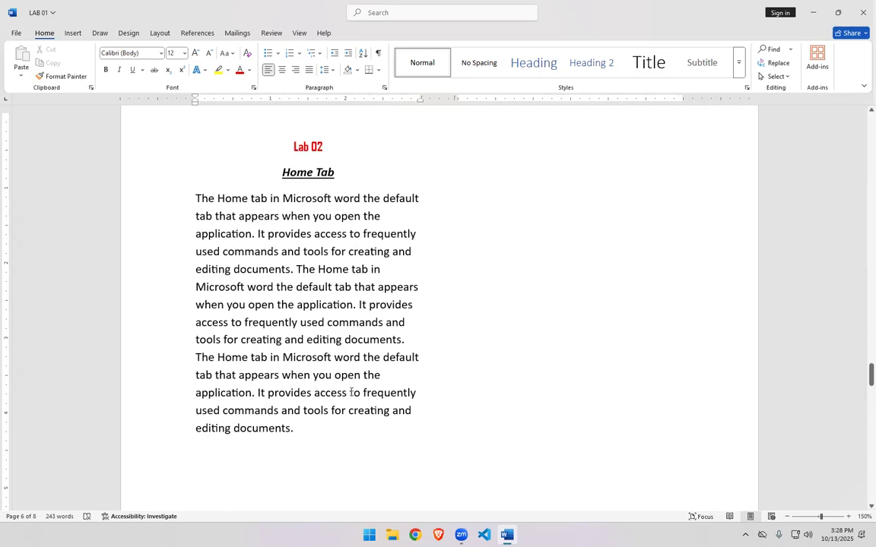
{"action": "scroll", "coordinate": [350, 393], "scroll_direction": "down", "scroll_amount": 2}
{"action": "scroll", "coordinate": [350, 394], "scroll_direction": "up", "scroll_amount": 2}
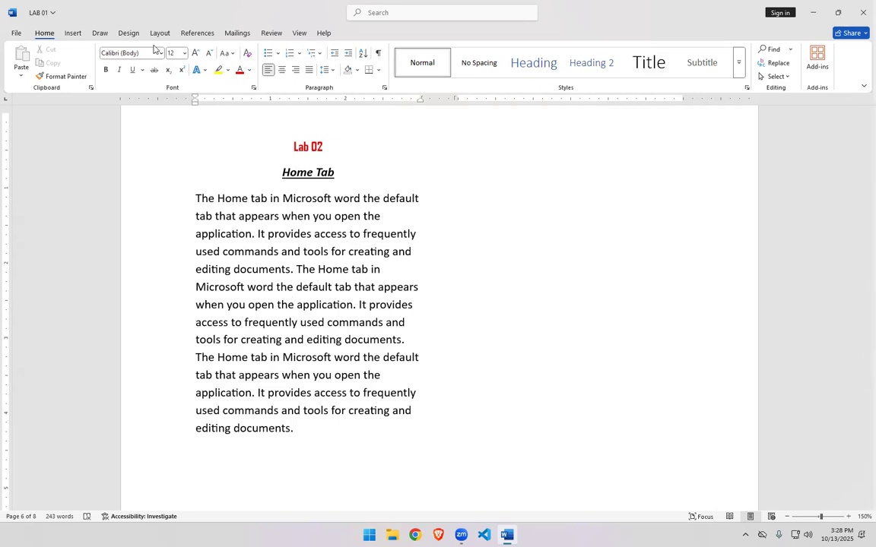
Return the document text to a single-column layout
{"action": "left_click", "coordinate": [159, 35]}
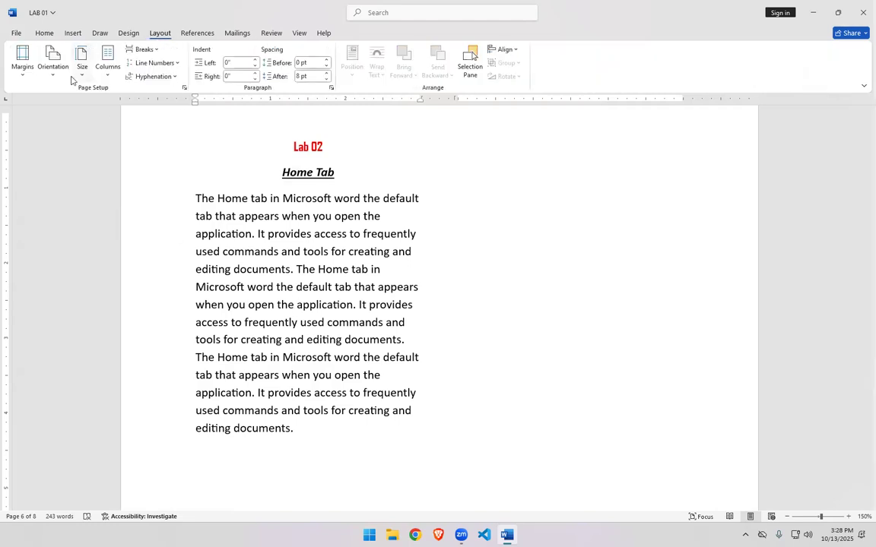
{"action": "left_click", "coordinate": [107, 70]}
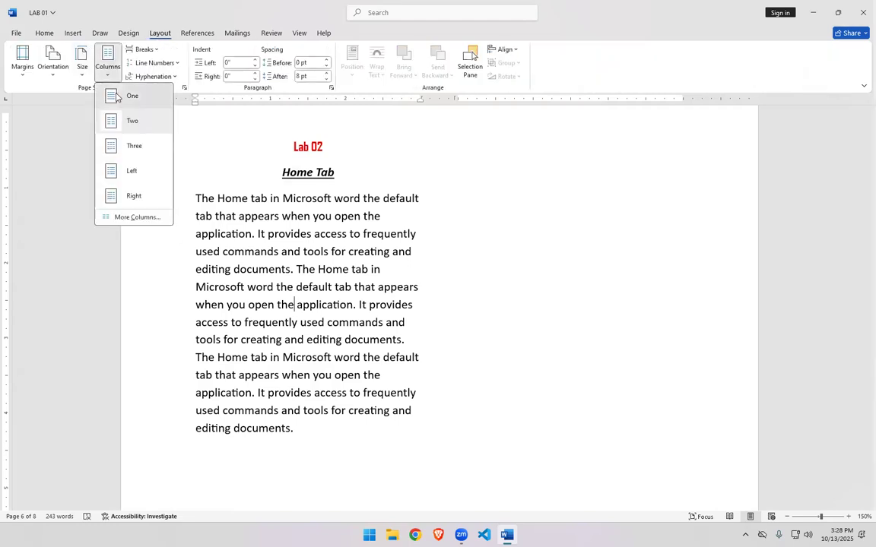
{"action": "left_click", "coordinate": [106, 89]}
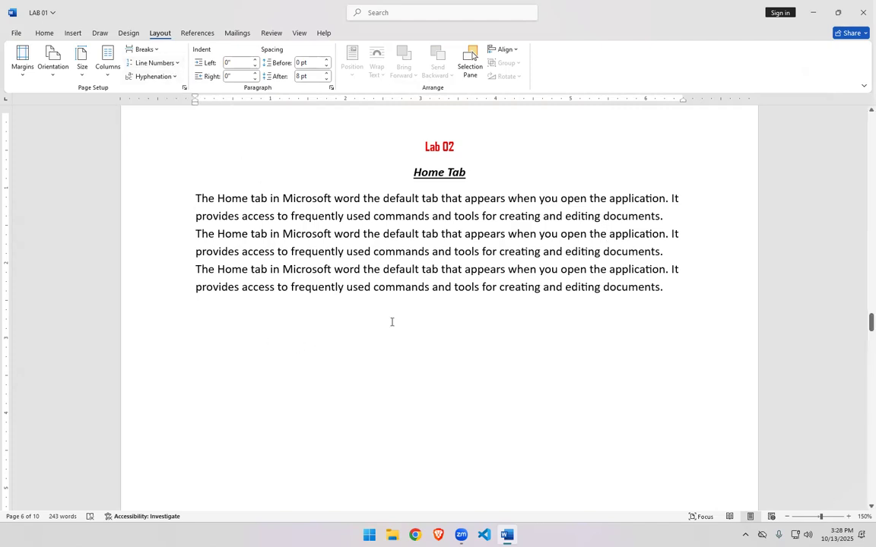
Add continuous line numbers to the document, and change the numbering to restart on each page
{"action": "scroll", "coordinate": [393, 321], "scroll_direction": "down", "scroll_amount": 2}
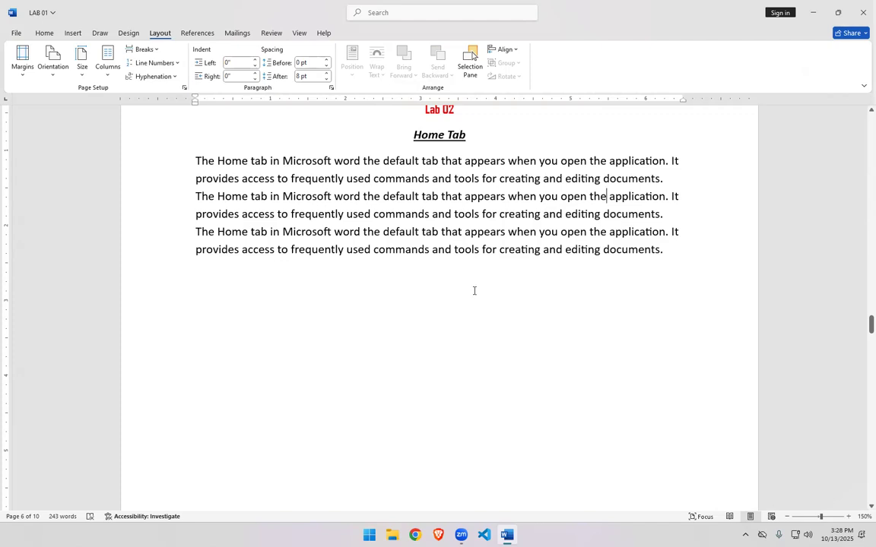
{"action": "left_click", "coordinate": [173, 63]}
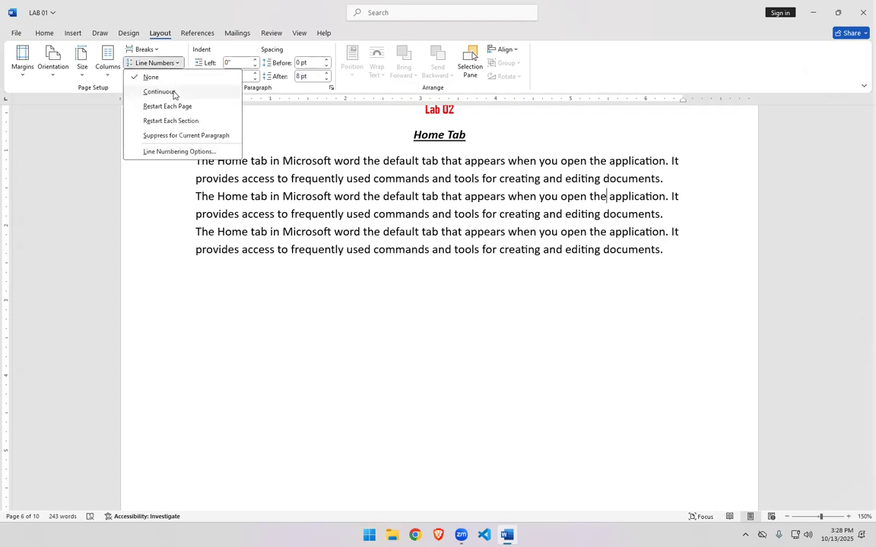
{"action": "left_click", "coordinate": [174, 92]}
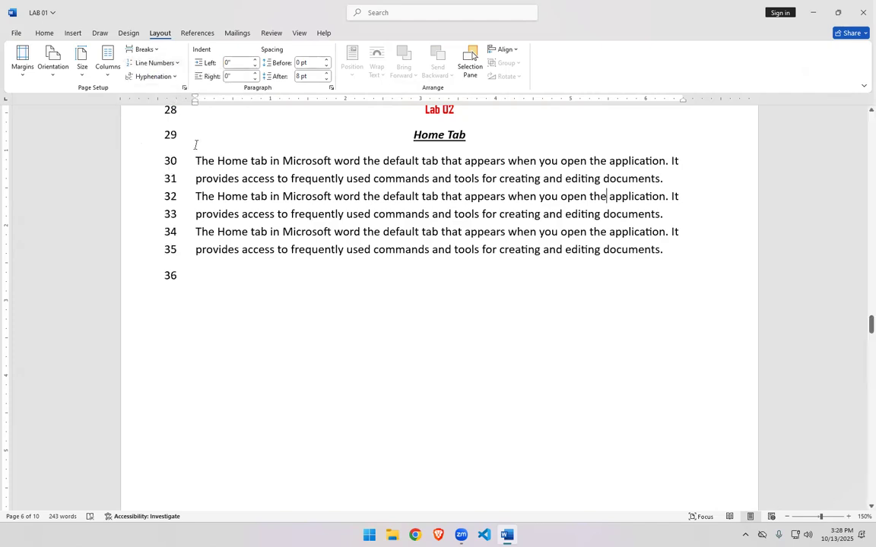
{"action": "mouse_move", "coordinate": [860, 336]}
{"action": "left_mouse_down"}
{"action": "mouse_move", "coordinate": [860, 133]}
{"action": "mouse_move", "coordinate": [860, 319]}
{"action": "left_mouse_up"}
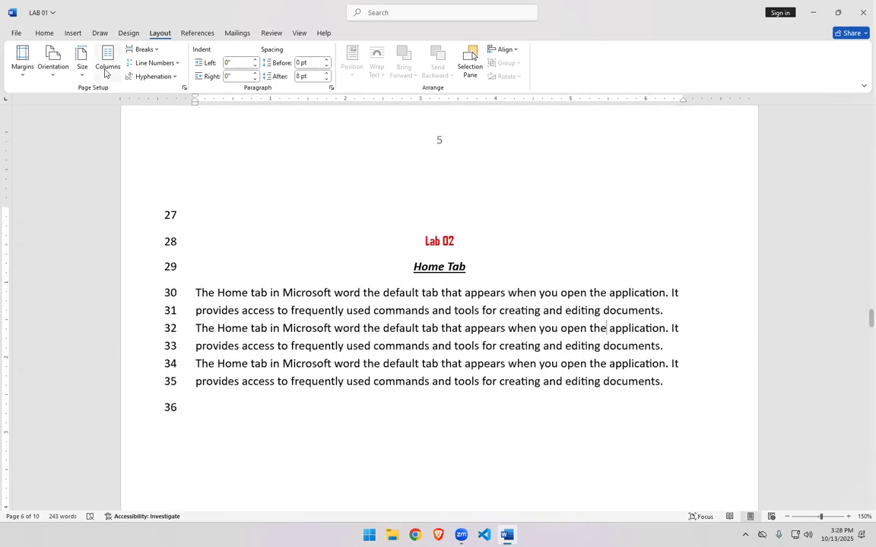
{"action": "left_click", "coordinate": [156, 63]}
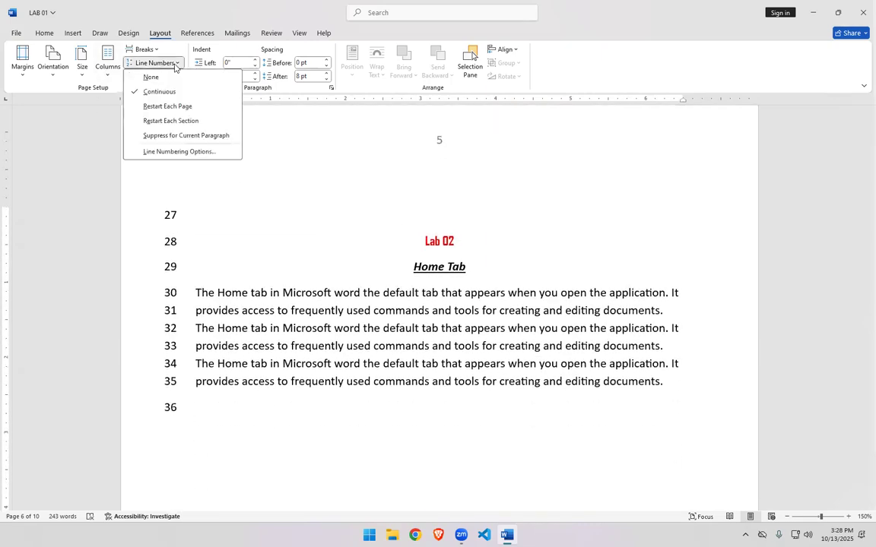
{"action": "left_click", "coordinate": [180, 110]}
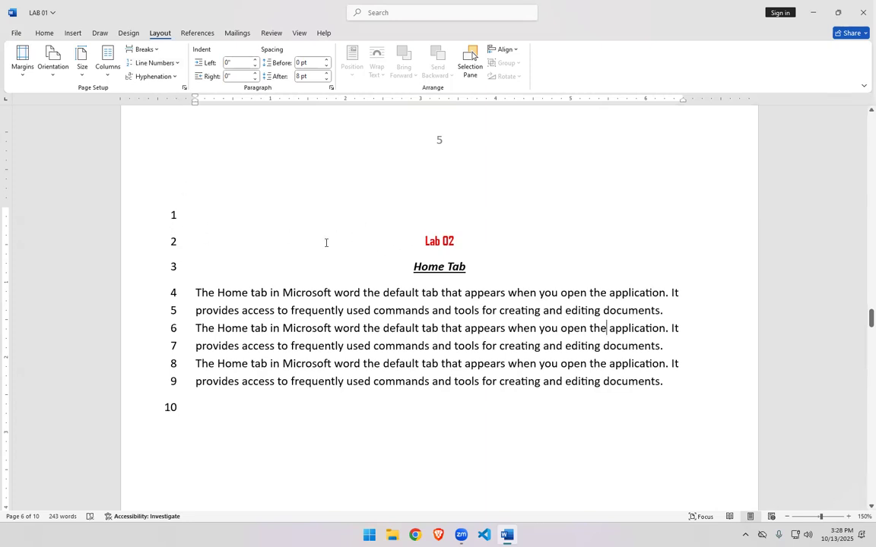
Delete the empty line above the Lab 02 heading and centre the heading on the page
{"action": "left_click", "coordinate": [424, 241]}
{"action": "key", "text": "BackSpace"}
{"action": "key", "text": "BackSpace"}
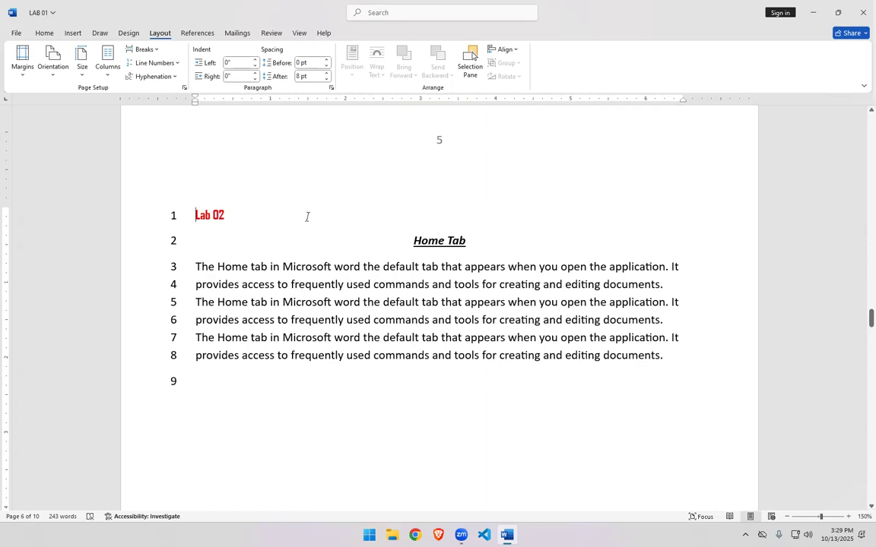
{"action": "left_click_drag", "start_coordinate": [226, 217], "coordinate": [196, 217]}
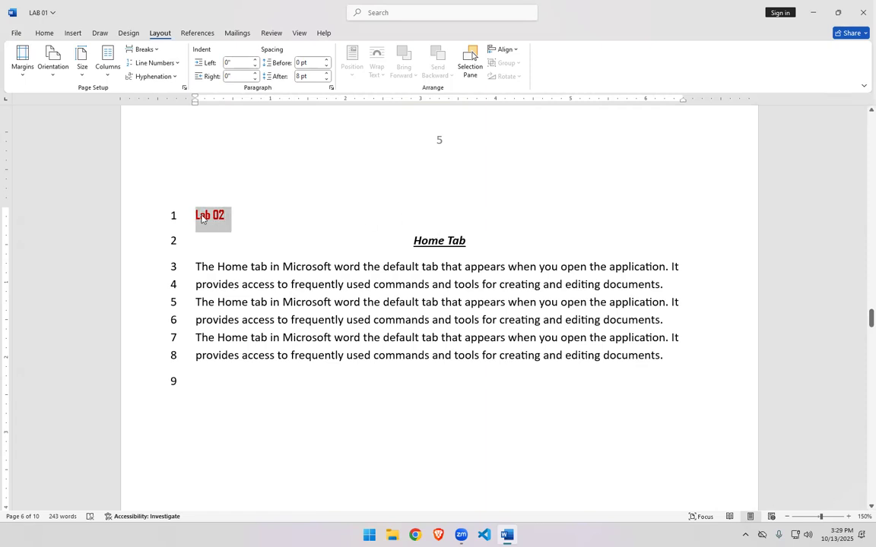
{"action": "left_click", "coordinate": [45, 33]}
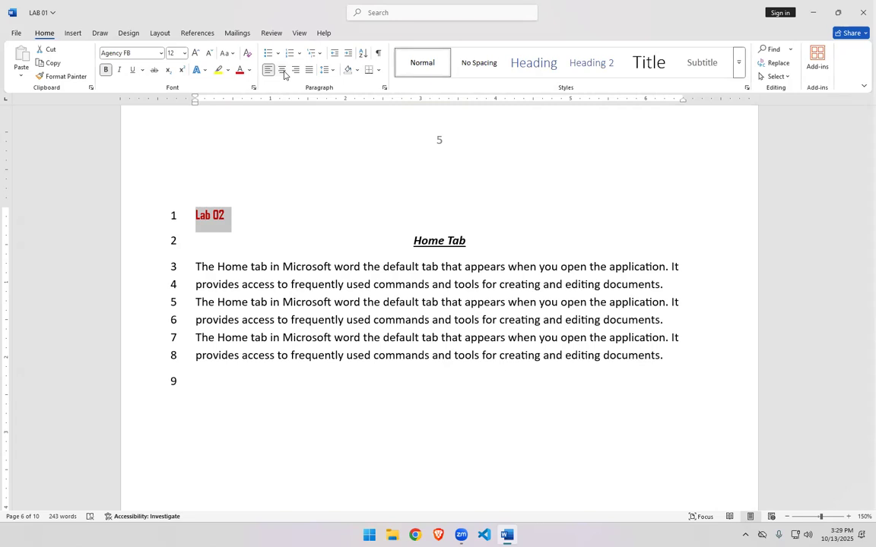
{"action": "left_click", "coordinate": [282, 70]}
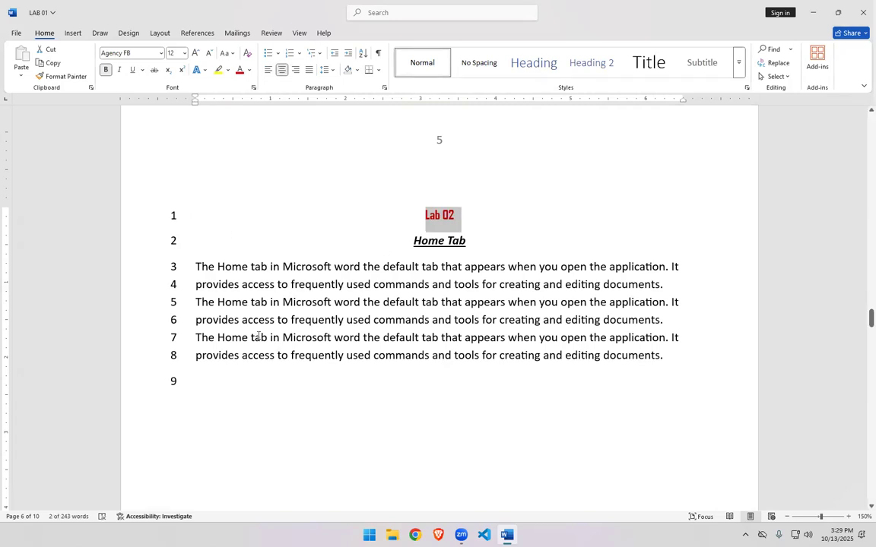
Examine the hyphenation choices available for the document
{"action": "left_click", "coordinate": [166, 35]}
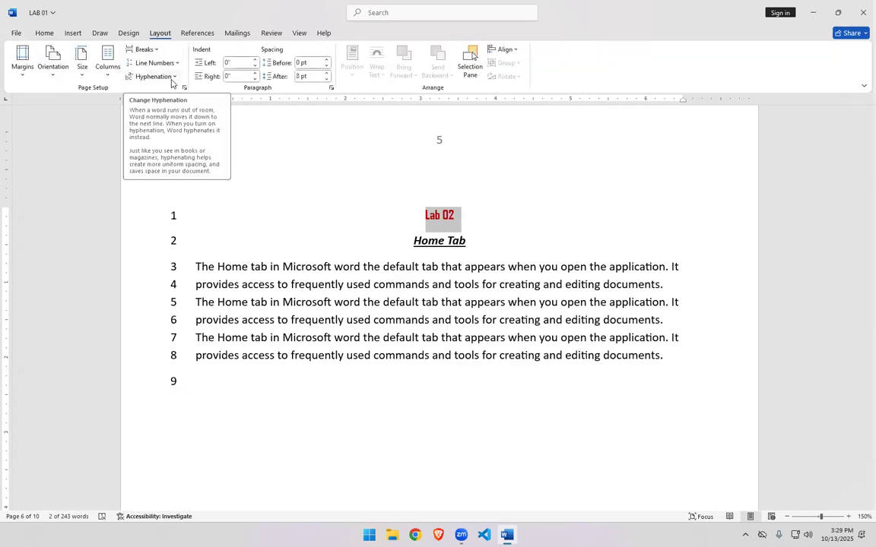
{"action": "left_click", "coordinate": [172, 77]}
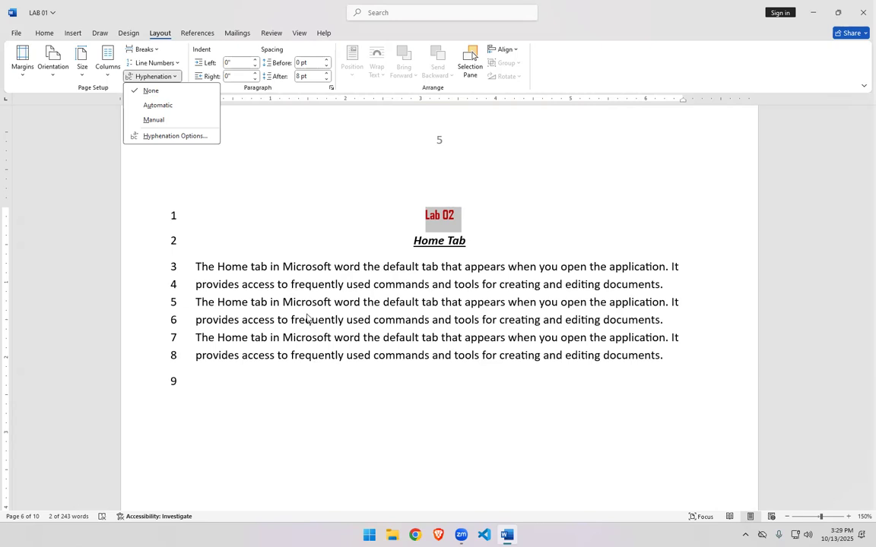
{"action": "left_click", "coordinate": [281, 223]}
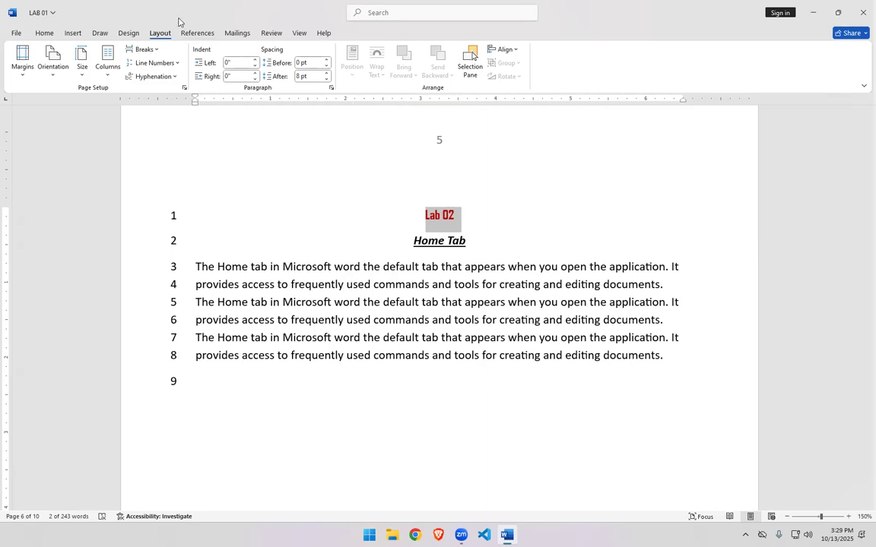
Run a spelling and grammar check on the selected Lab 02 heading only, without continuing to the rest of the document
{"action": "left_click", "coordinate": [837, 12]}
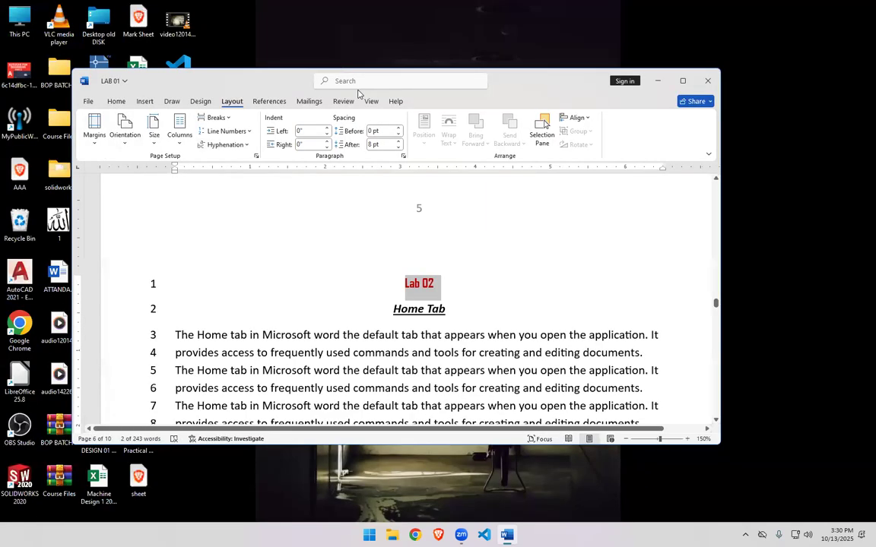
{"action": "left_click", "coordinate": [269, 101]}
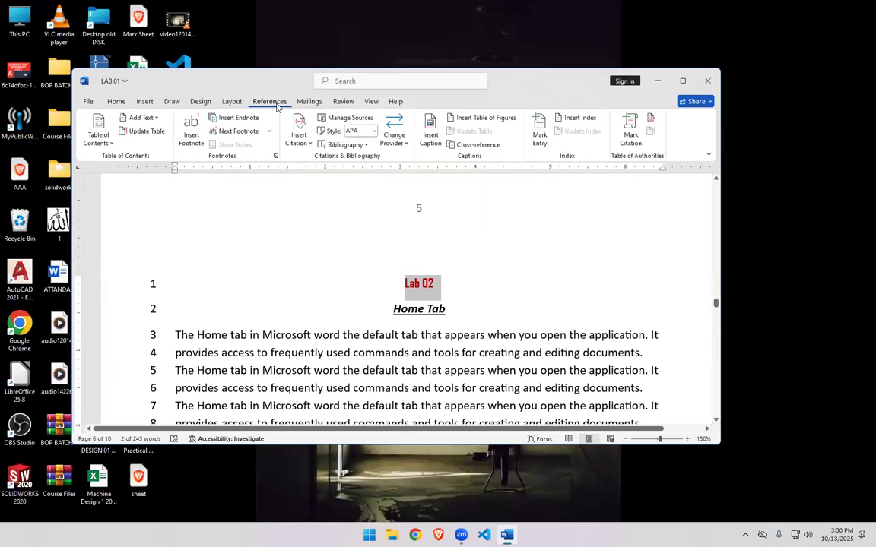
{"action": "left_click", "coordinate": [308, 102]}
{"action": "left_click", "coordinate": [343, 102]}
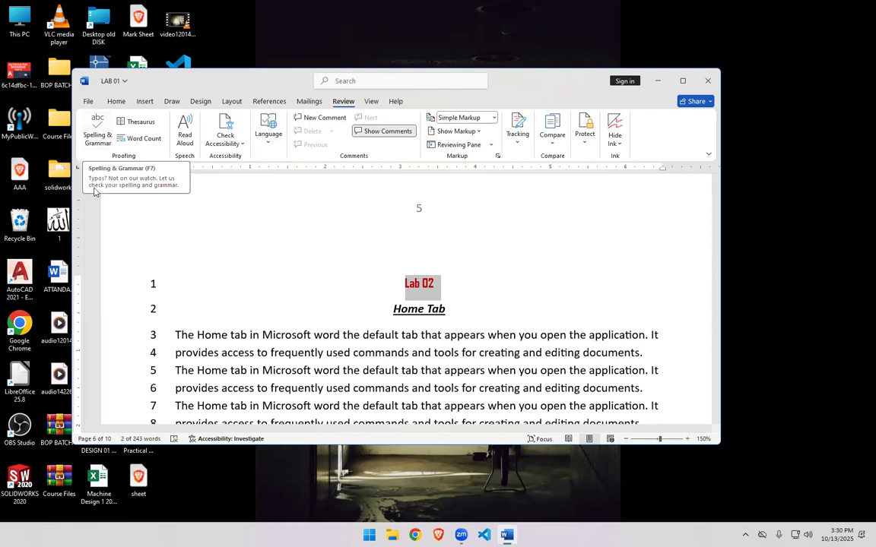
{"action": "left_click", "coordinate": [89, 131]}
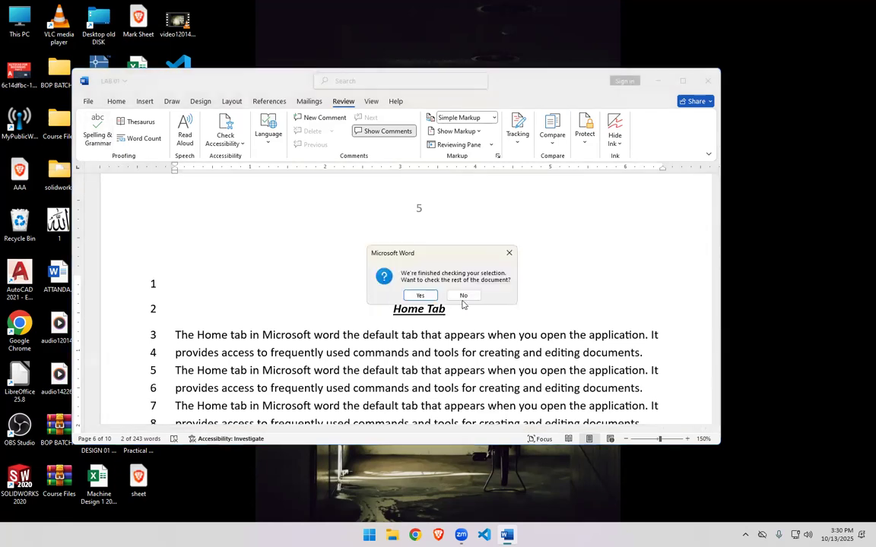
{"action": "left_click", "coordinate": [508, 253]}
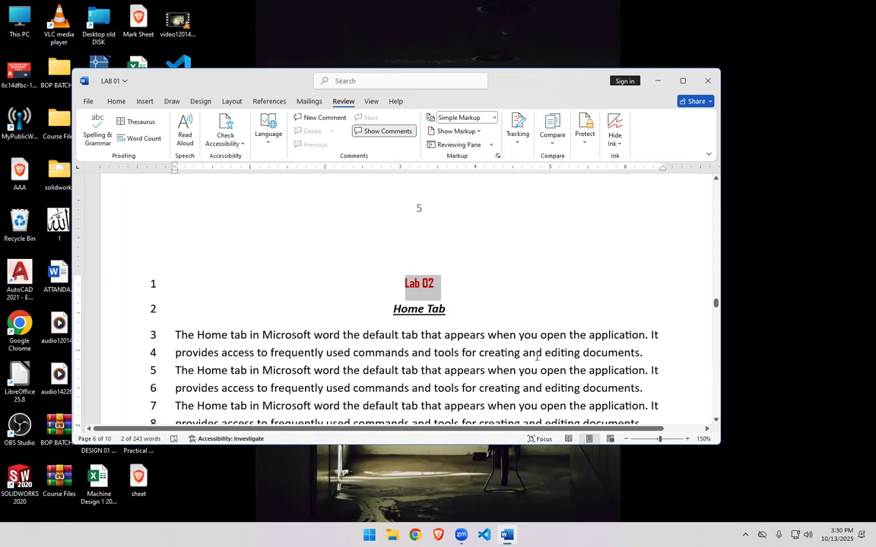
{"action": "scroll", "coordinate": [537, 356], "scroll_direction": "down", "scroll_amount": 2}
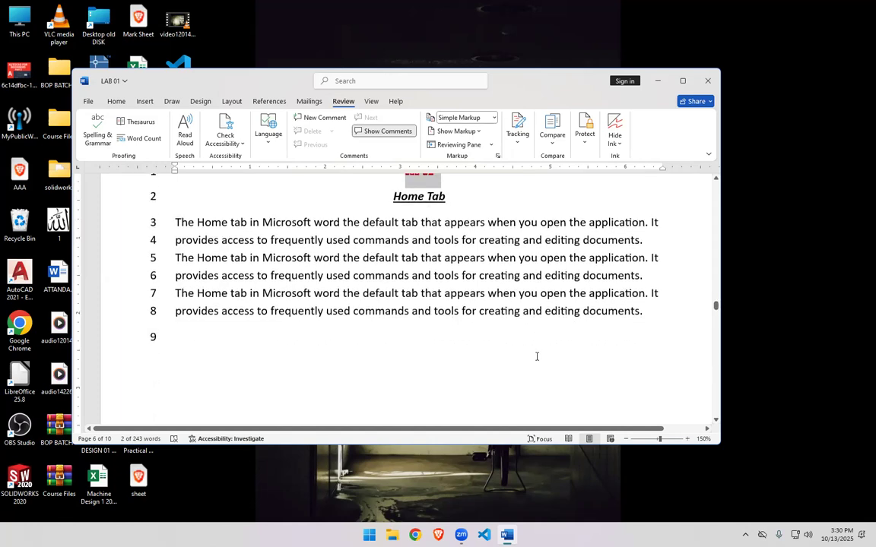
{"action": "scroll", "coordinate": [443, 274], "scroll_direction": "up", "scroll_amount": 1}
{"action": "left_click", "coordinate": [443, 276]}
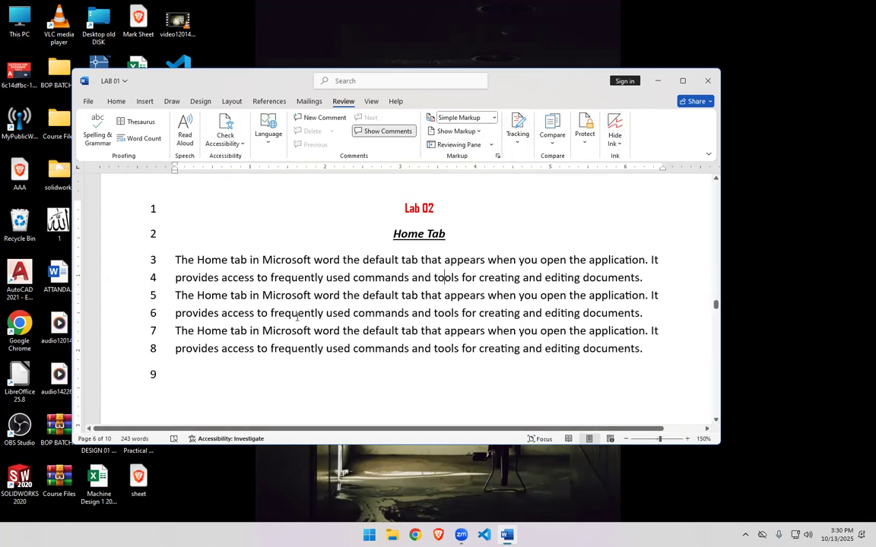
{"action": "left_click", "coordinate": [112, 102]}
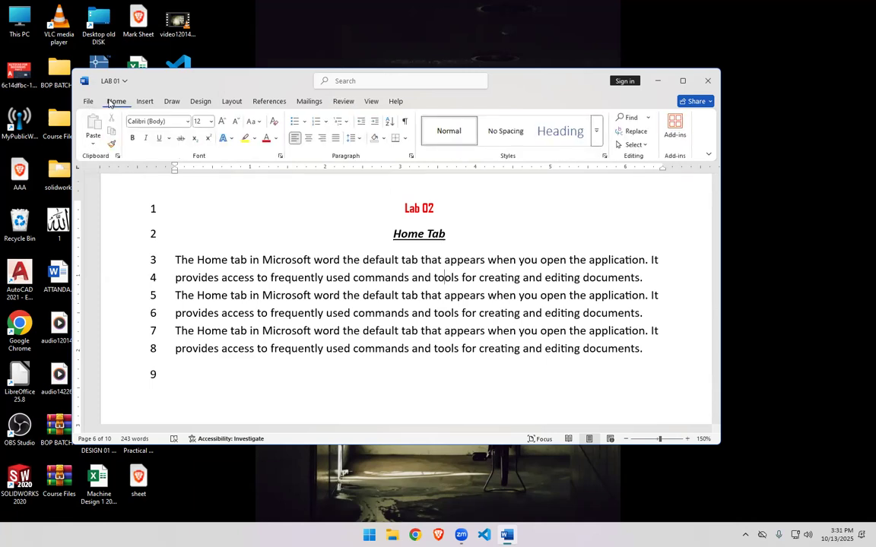
{"action": "left_click", "coordinate": [144, 102]}
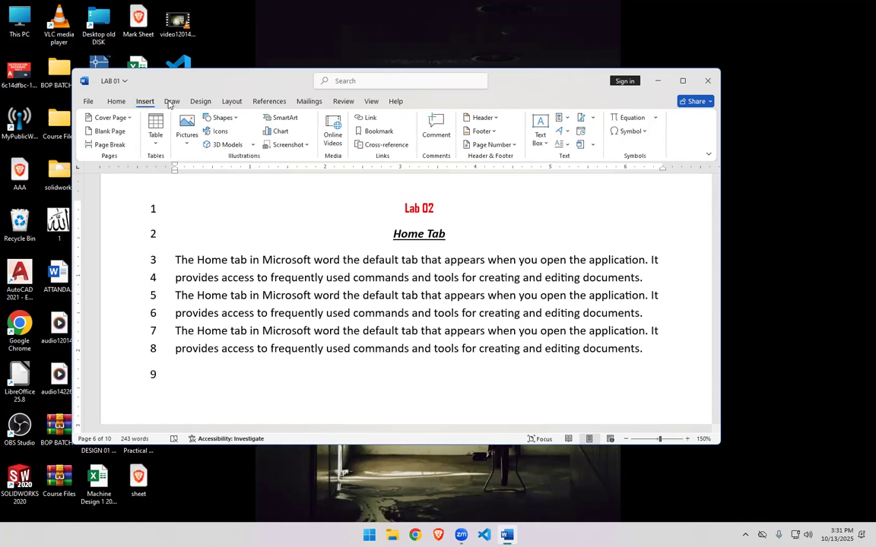
{"action": "left_click", "coordinate": [171, 102]}
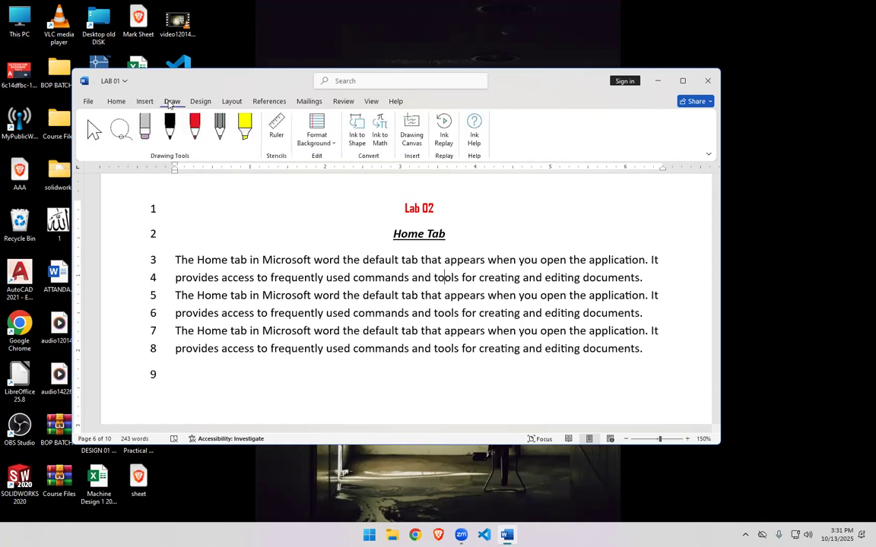
{"action": "left_click", "coordinate": [201, 102]}
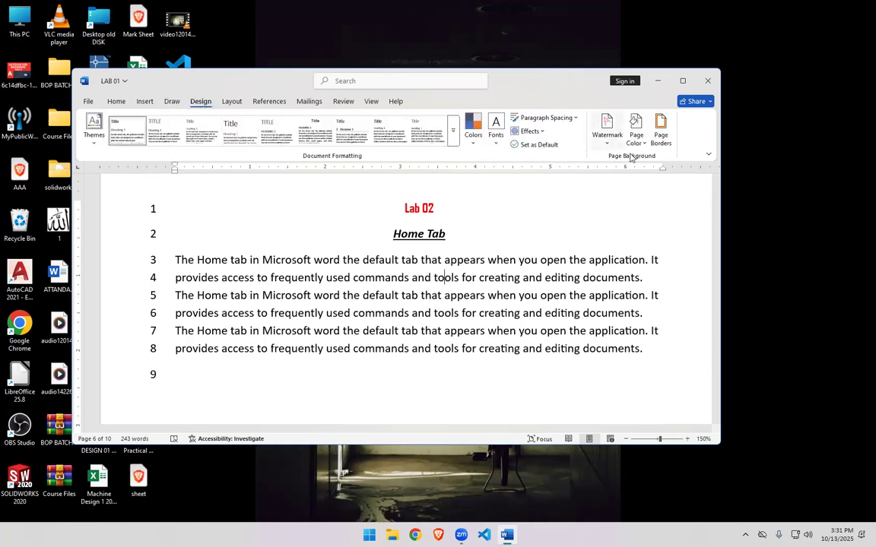
{"action": "left_click", "coordinate": [232, 101]}
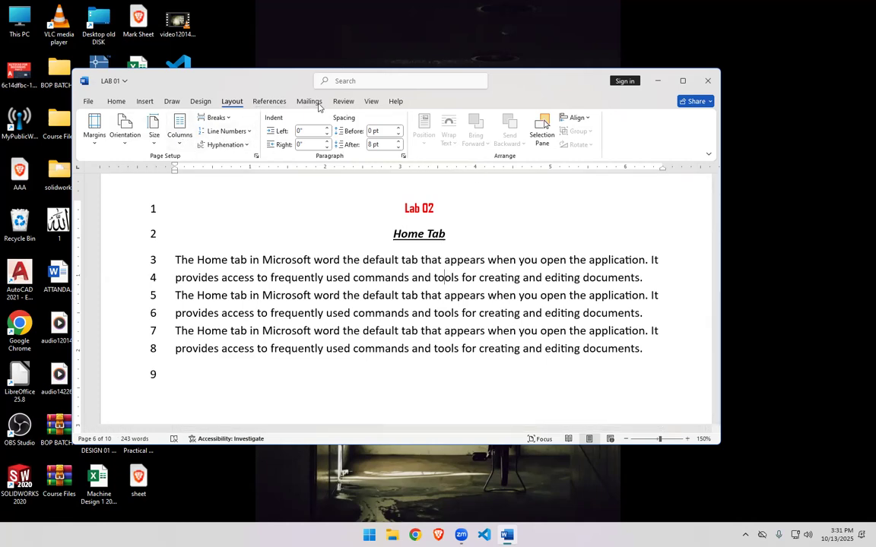
{"action": "left_click", "coordinate": [343, 104]}
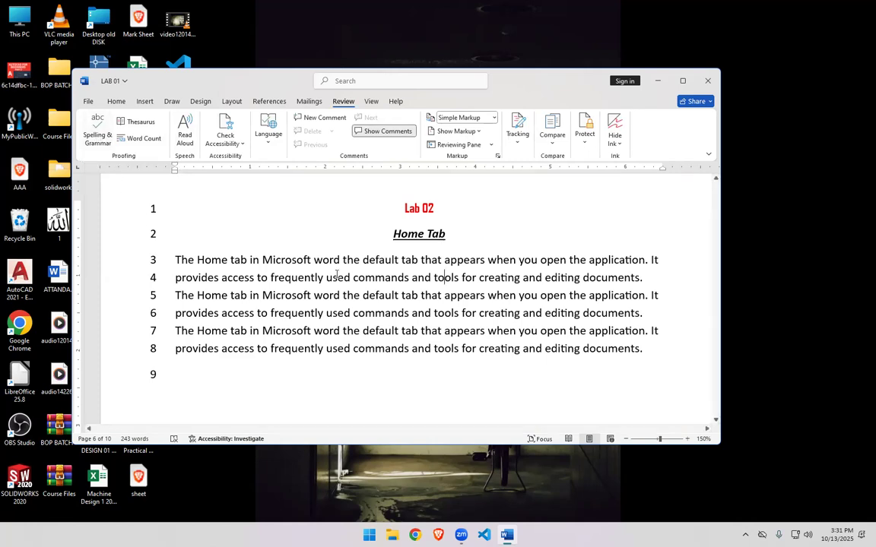
Maximize the LAB 01 document window
{"action": "left_click", "coordinate": [684, 81]}
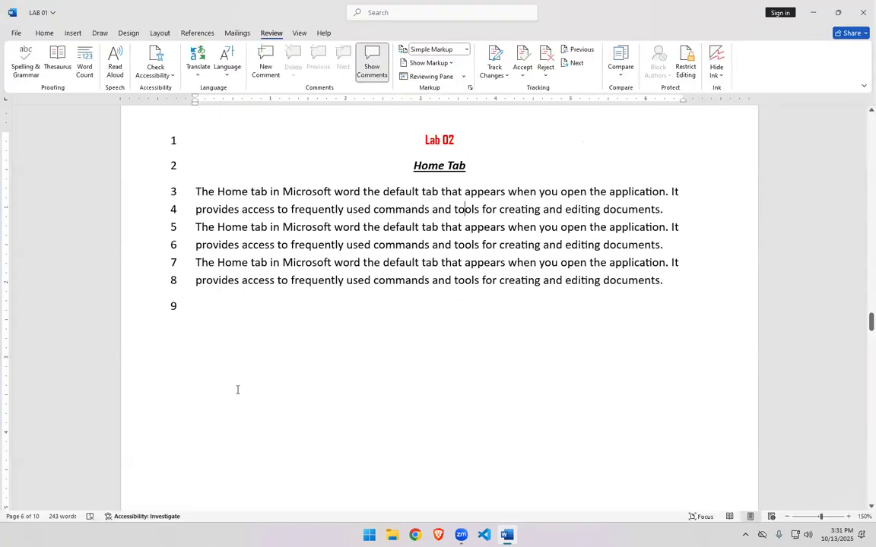
{"action": "scroll", "coordinate": [237, 389], "scroll_direction": "up", "scroll_amount": 3}
{"action": "scroll", "coordinate": [237, 389], "scroll_direction": "down", "scroll_amount": 3}
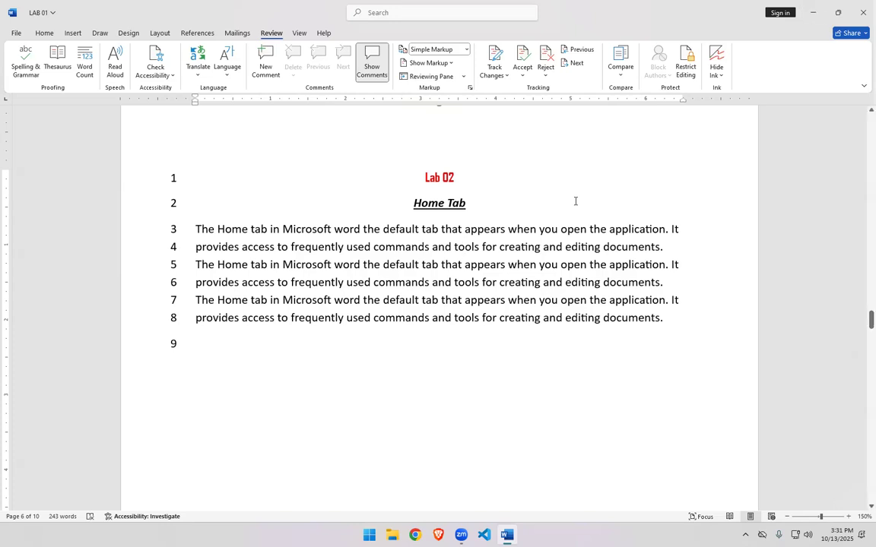
{"action": "left_click", "coordinate": [448, 278]}
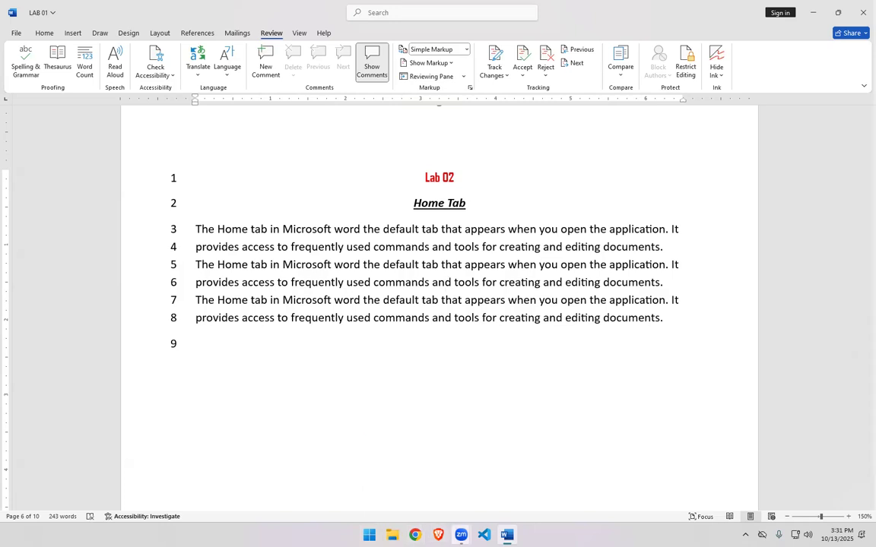
Minimize the LAB 01 document window to show the desktop
{"action": "left_click", "coordinate": [461, 534]}
{"action": "left_click", "coordinate": [484, 497]}
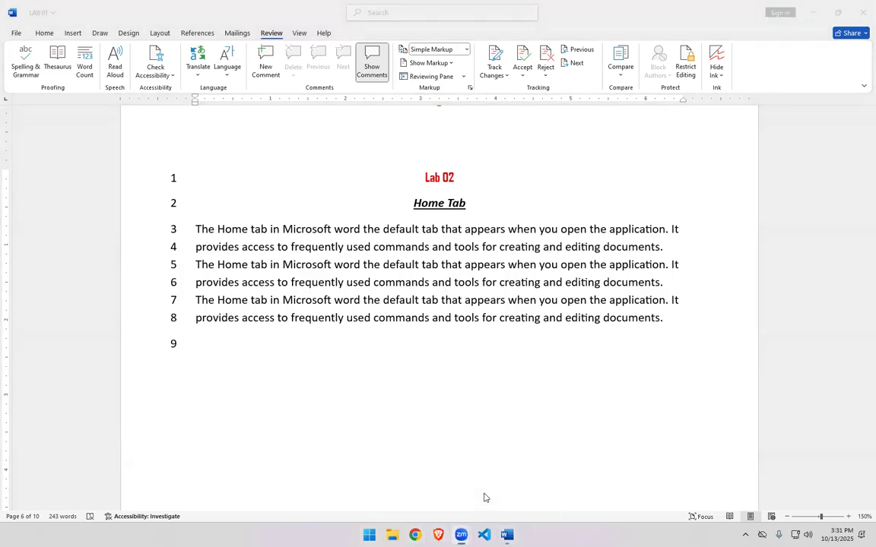
{"action": "left_click", "coordinate": [819, 13]}
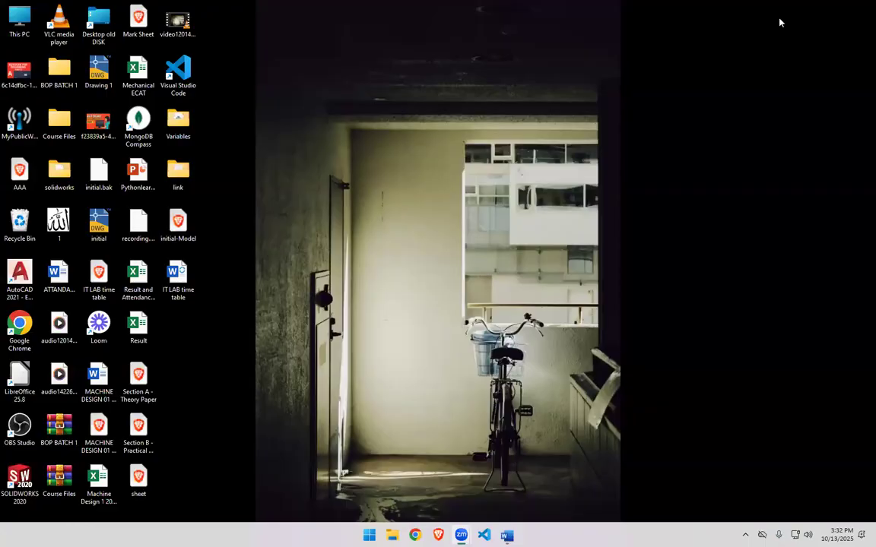